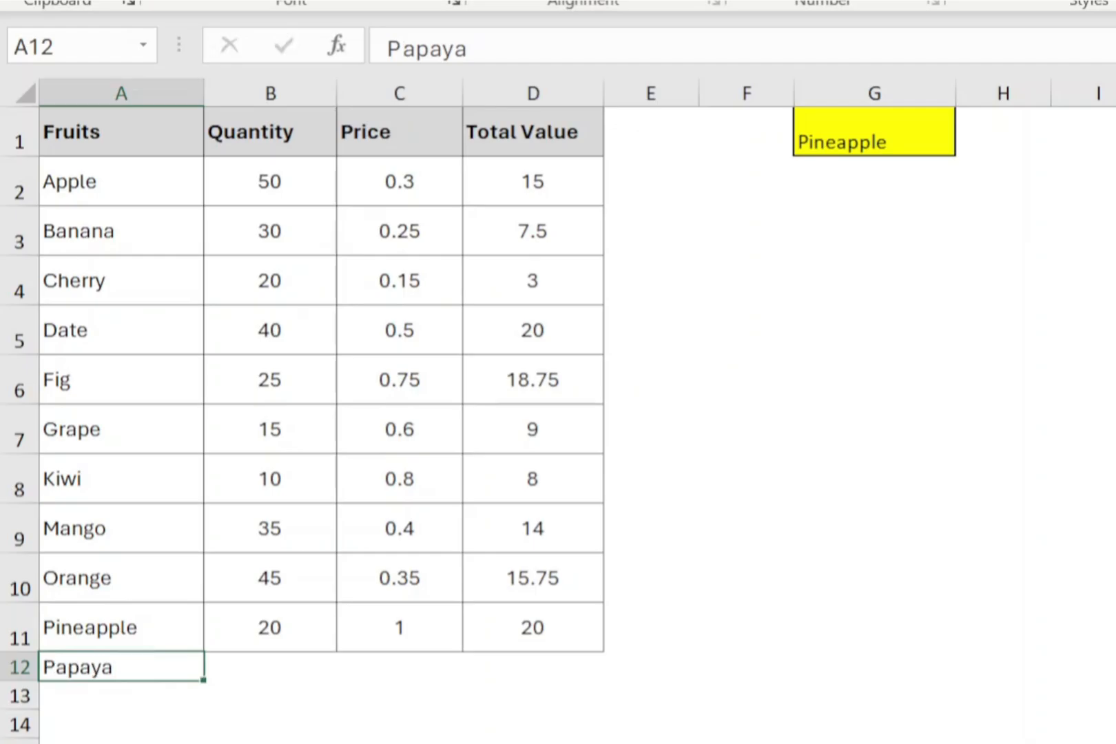
Enter quantity 12 and price 3 for Papaya in row 12, and check the dropdown list in cell G1.
{"action": "type", "text": "12"}
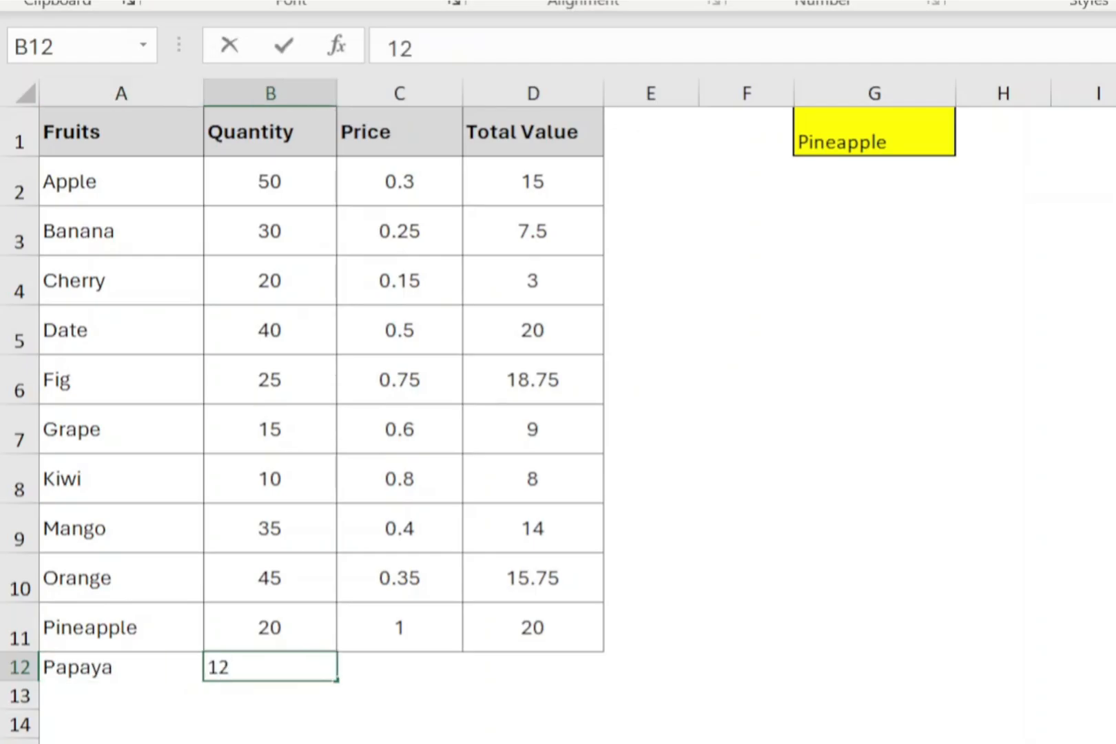
{"action": "key", "text": "Tab"}
{"action": "type", "text": "3"}
{"action": "key", "text": "Tab"}
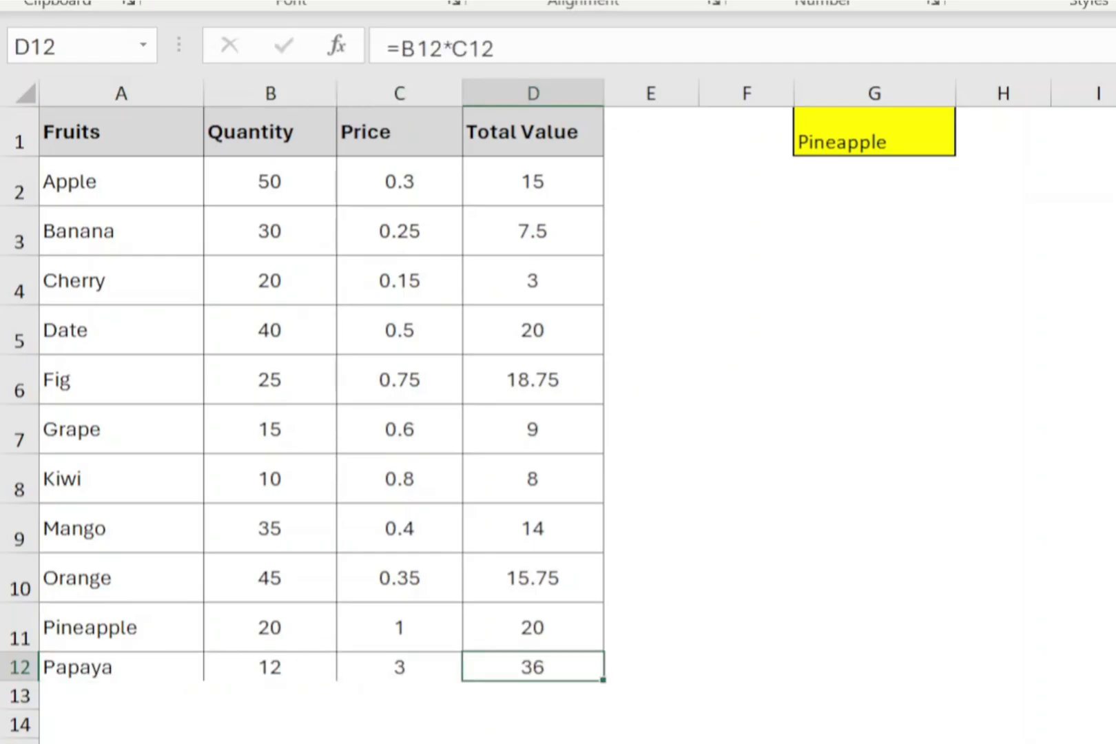
{"action": "left_click", "coordinate": [911, 137]}
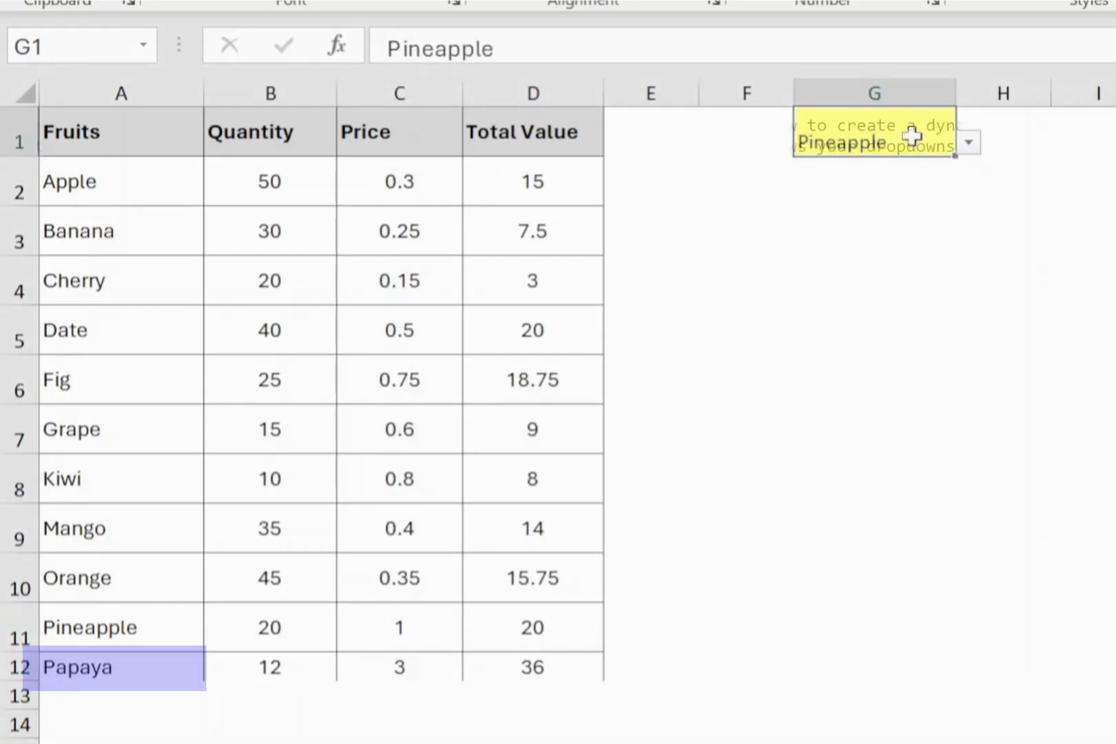
{"action": "left_click", "coordinate": [967, 142]}
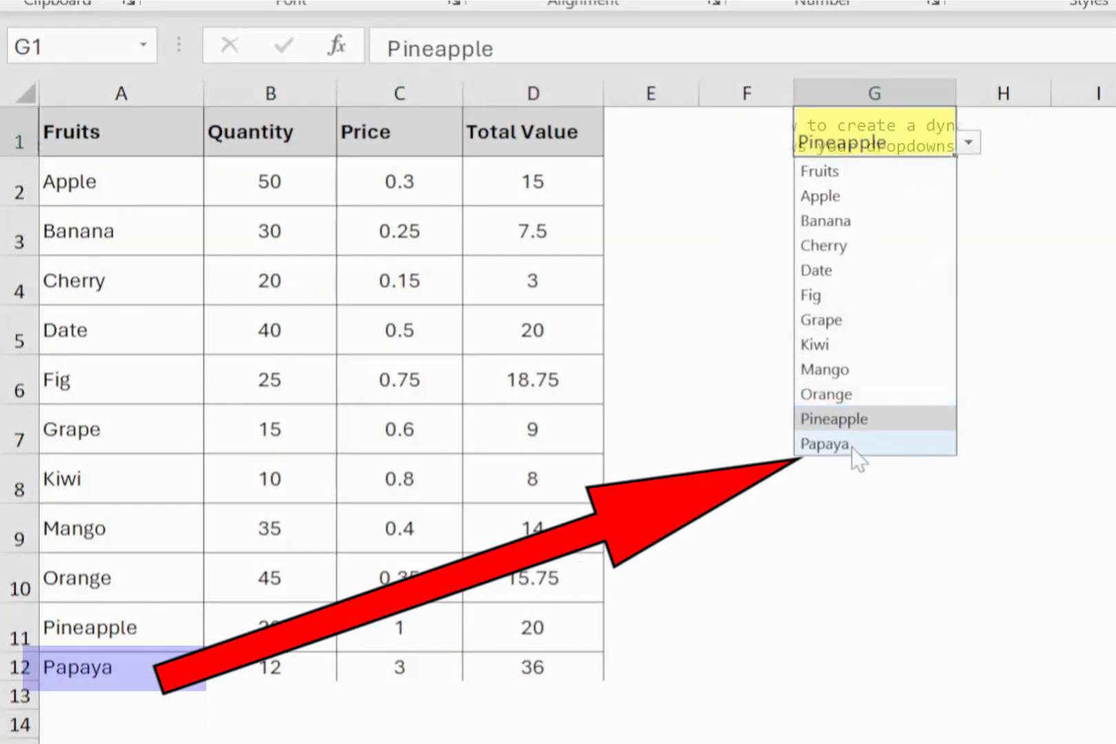
Delete the entire Fig row from the sheet and check the dropdown list in cell G1 again.
{"action": "left_click", "coordinate": [69, 389]}
{"action": "left_click", "coordinate": [5, 387]}
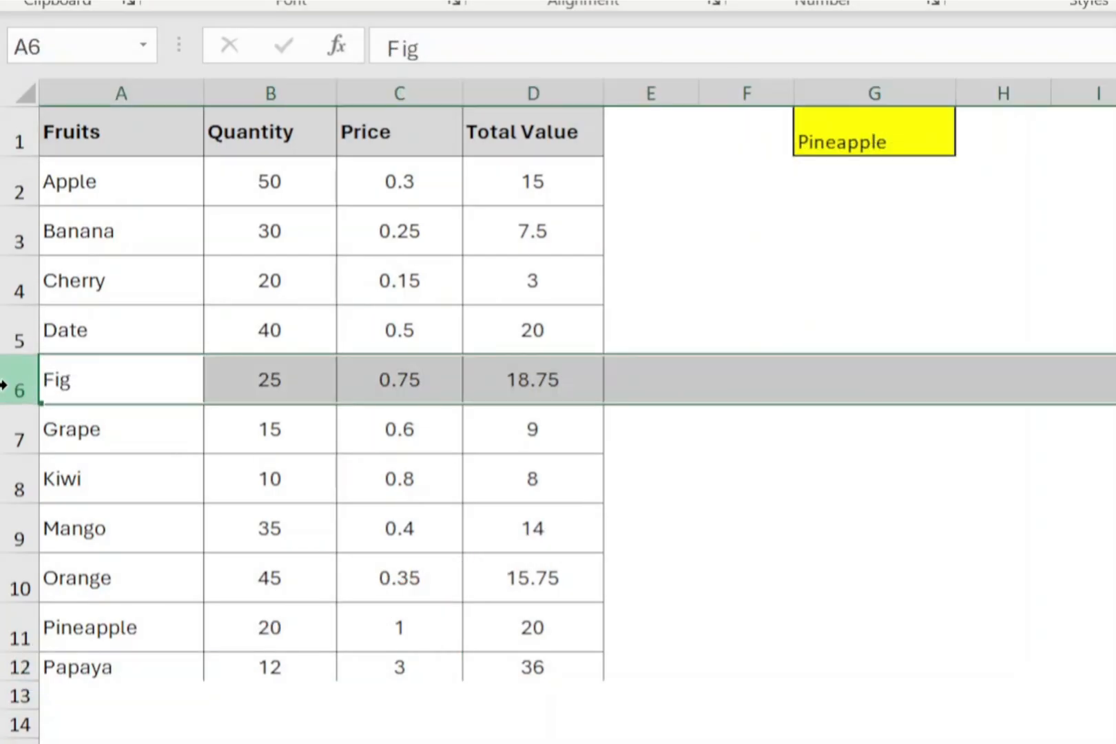
{"action": "key", "text": "ctrl+minus"}
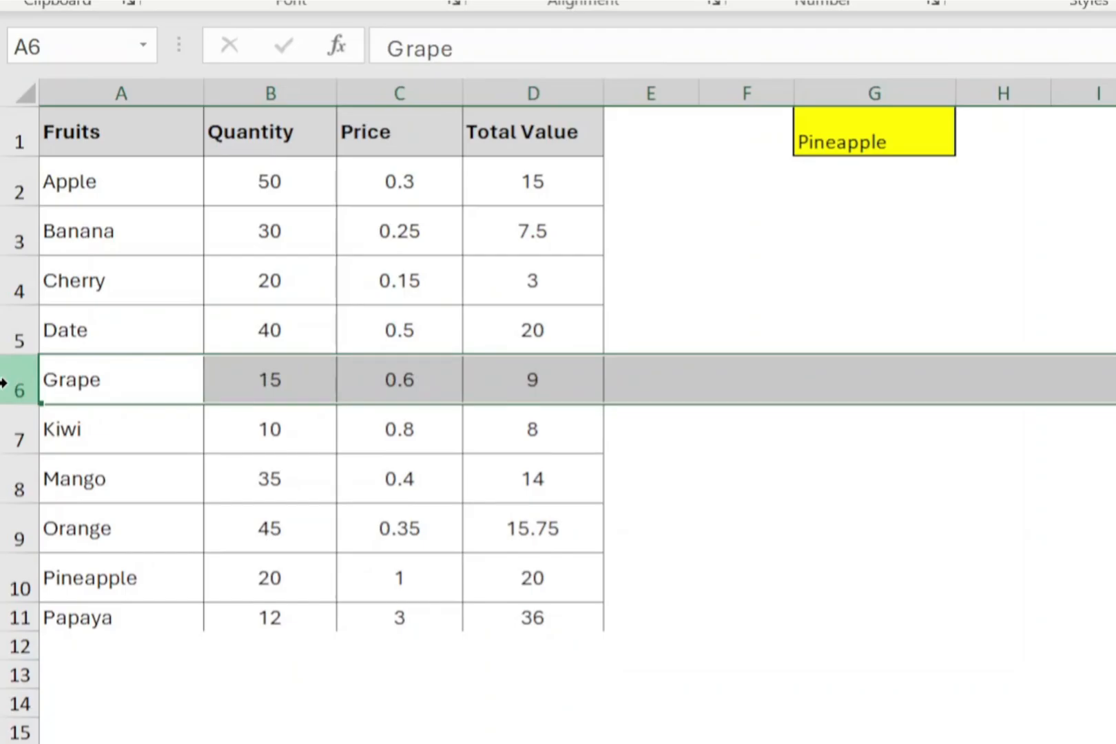
{"action": "left_click", "coordinate": [859, 131]}
{"action": "left_click", "coordinate": [968, 142]}
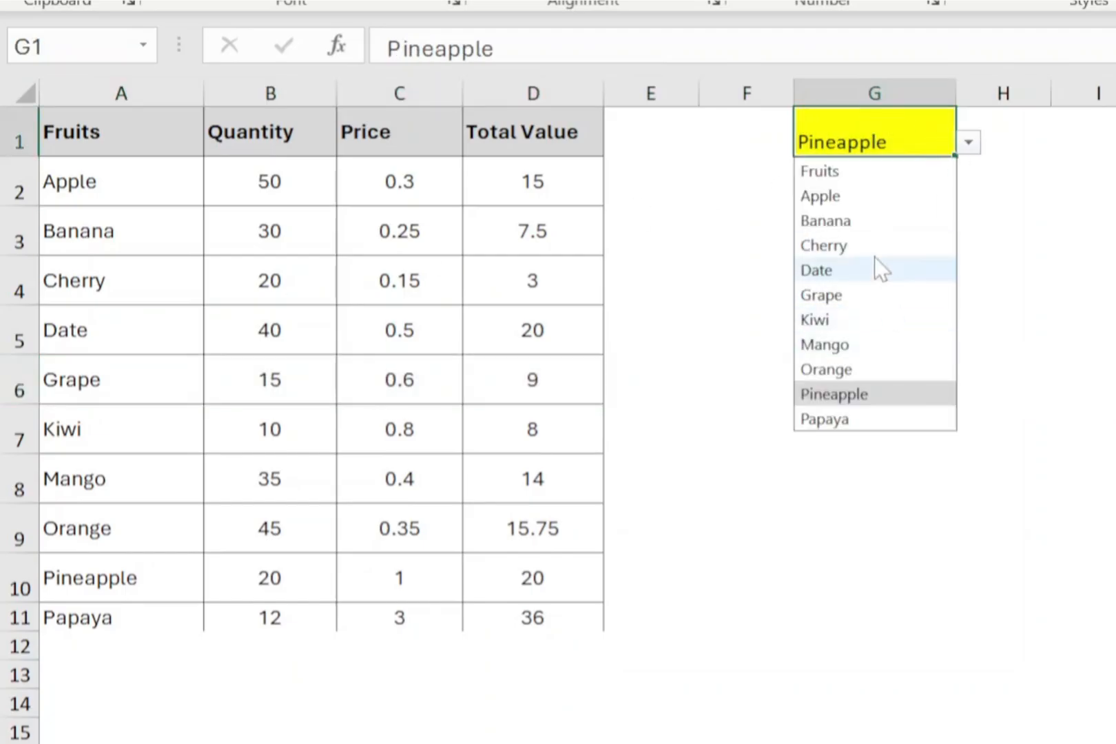
{"action": "left_click", "coordinate": [834, 567]}
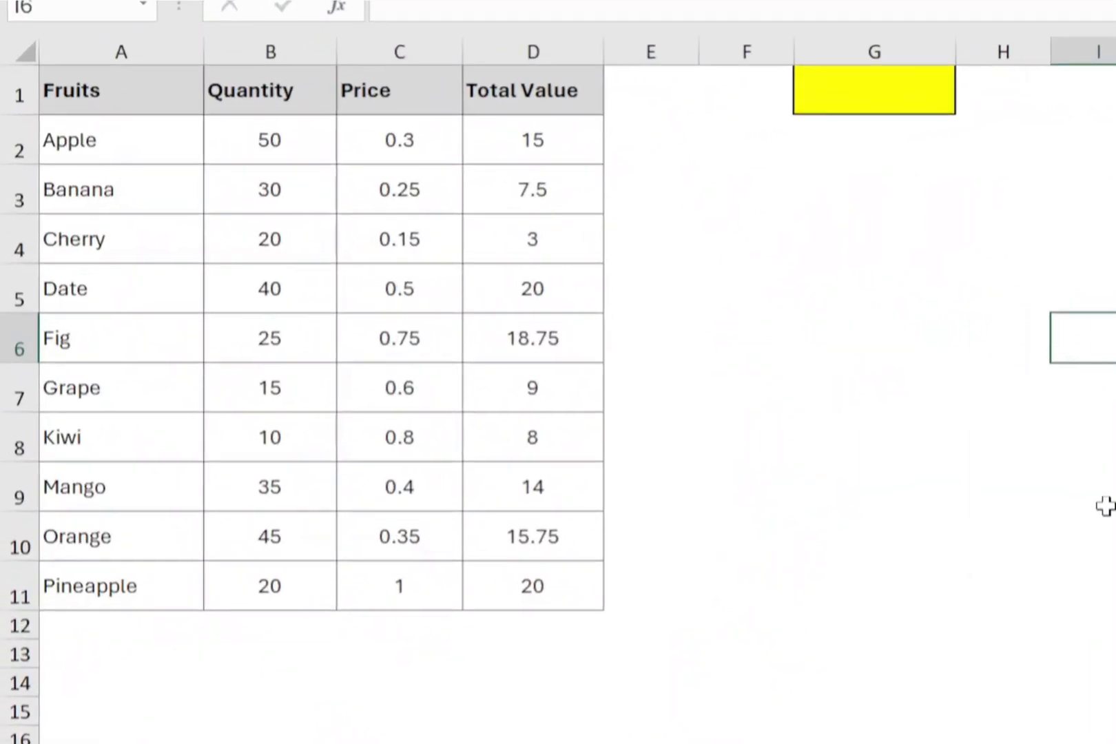
{"action": "left_click", "coordinate": [529, 435]}
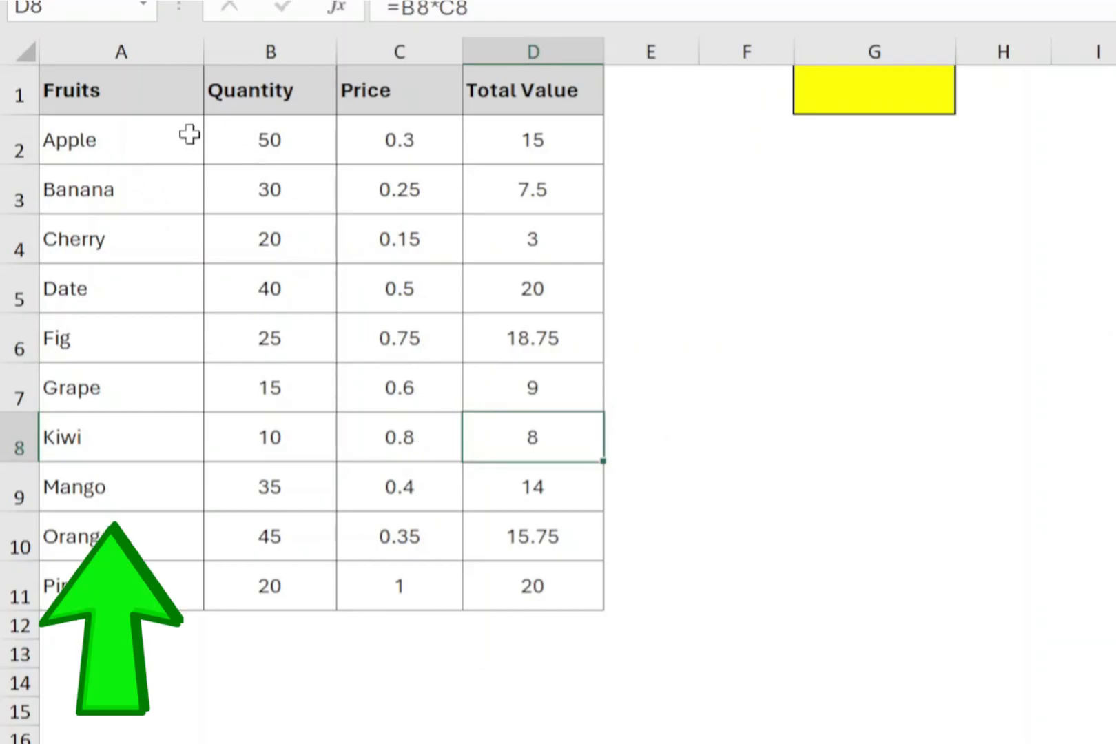
{"action": "left_click", "coordinate": [155, 47]}
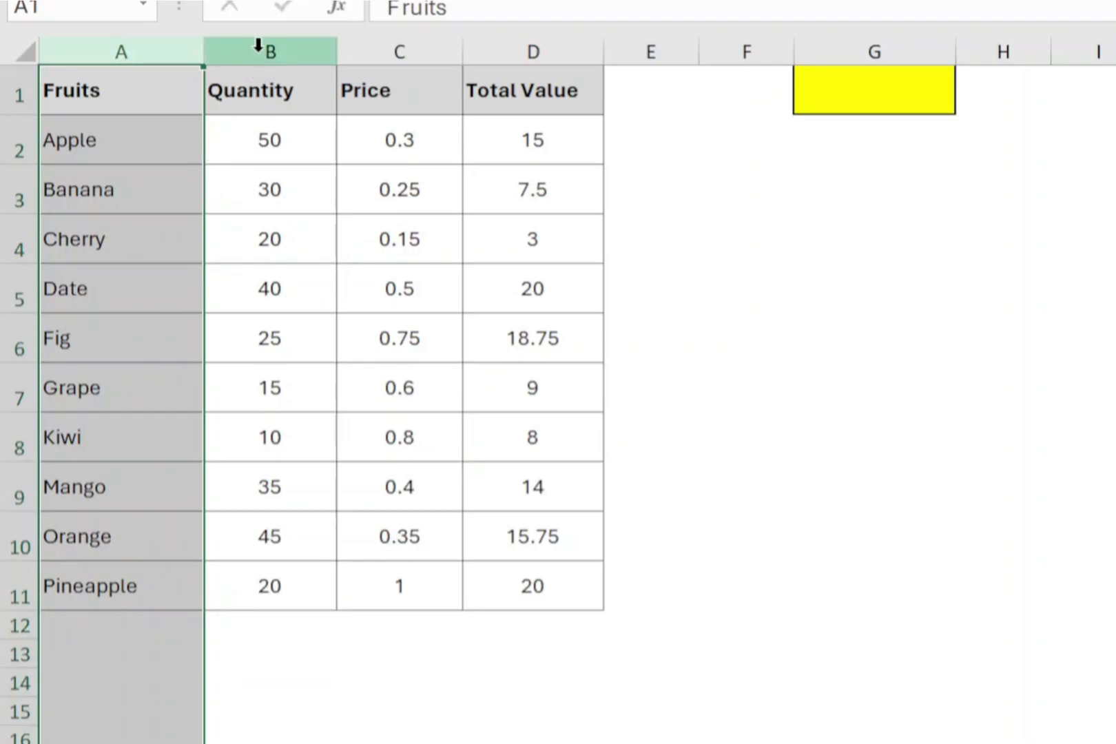
{"action": "left_click", "coordinate": [399, 90]}
{"action": "left_click_drag", "start_coordinate": [120, 113], "coordinate": [51, 589]}
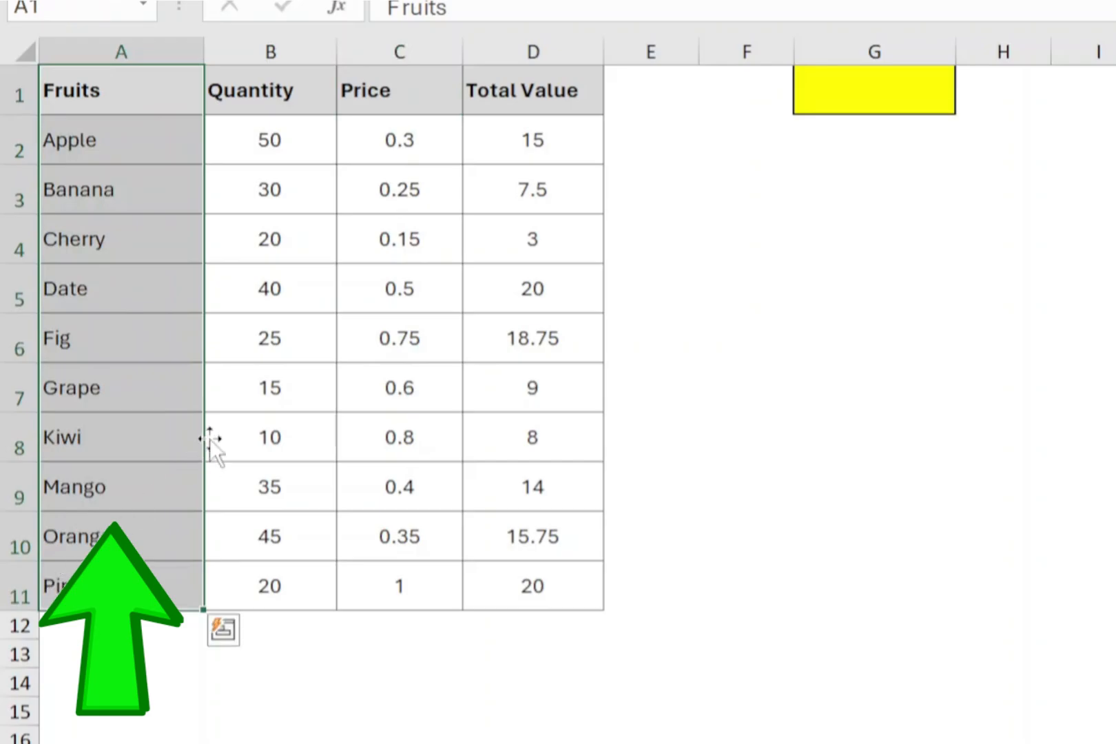
{"action": "left_click", "coordinate": [232, 422]}
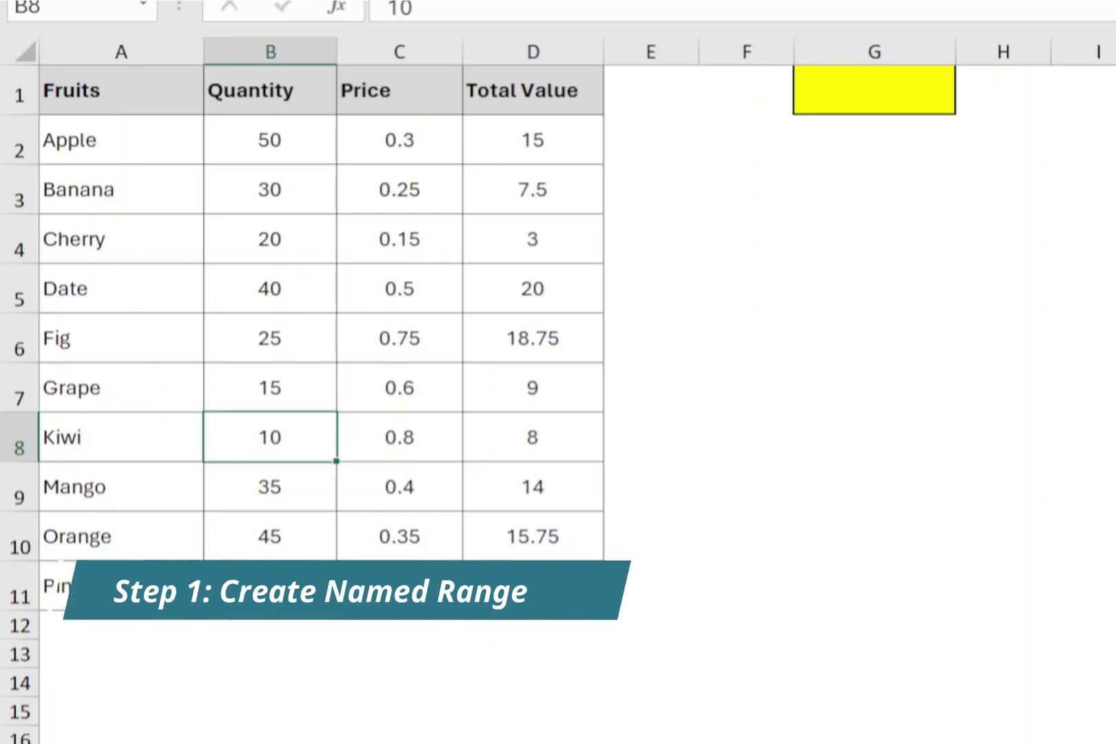
With cell A1 selected, start a new workbook-scoped defined name called FruitList.
{"action": "left_click", "coordinate": [88, 97]}
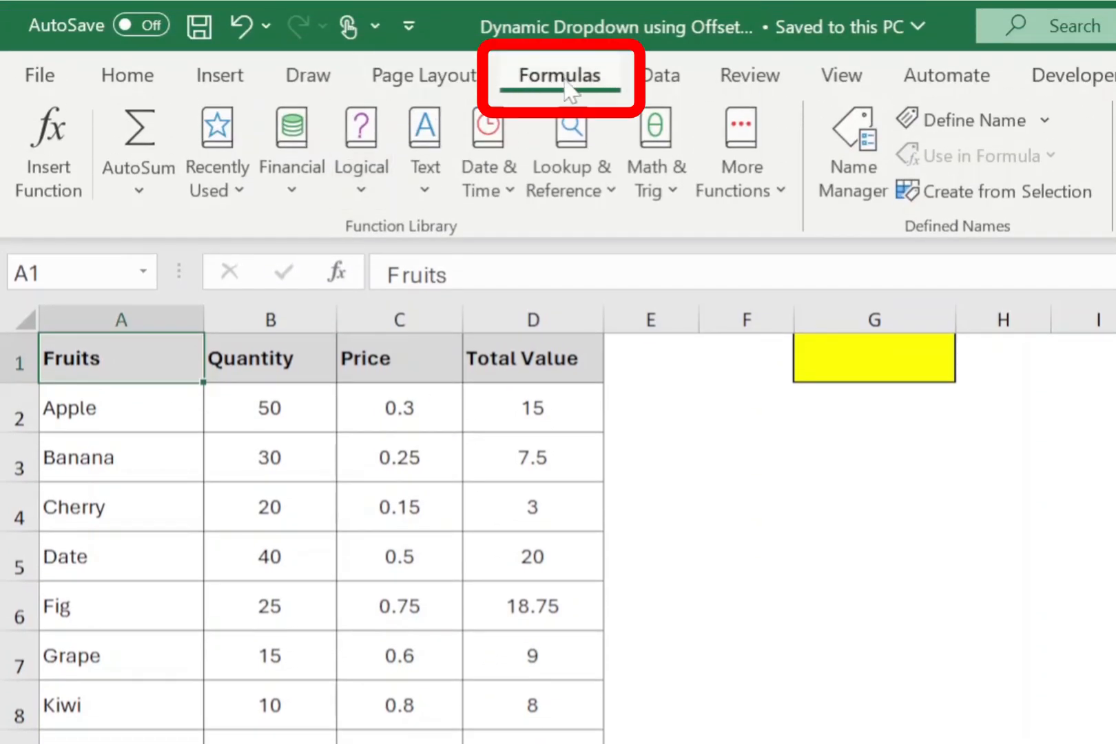
{"action": "left_click", "coordinate": [677, 181]}
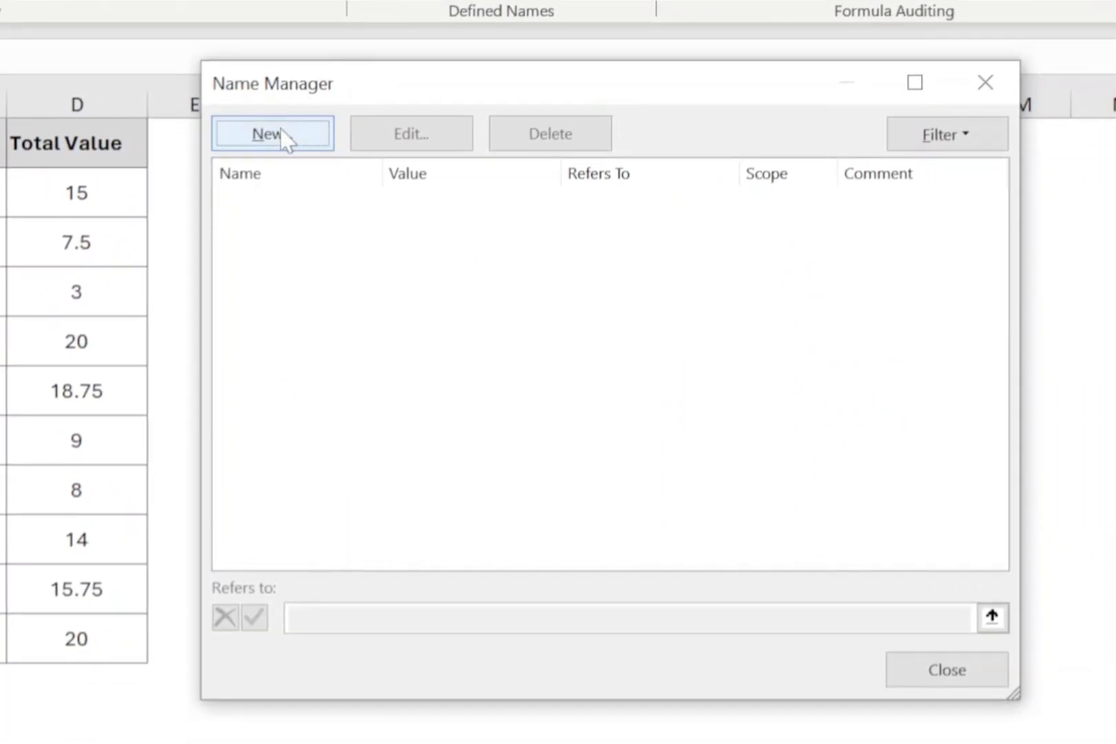
{"action": "left_click", "coordinate": [277, 140]}
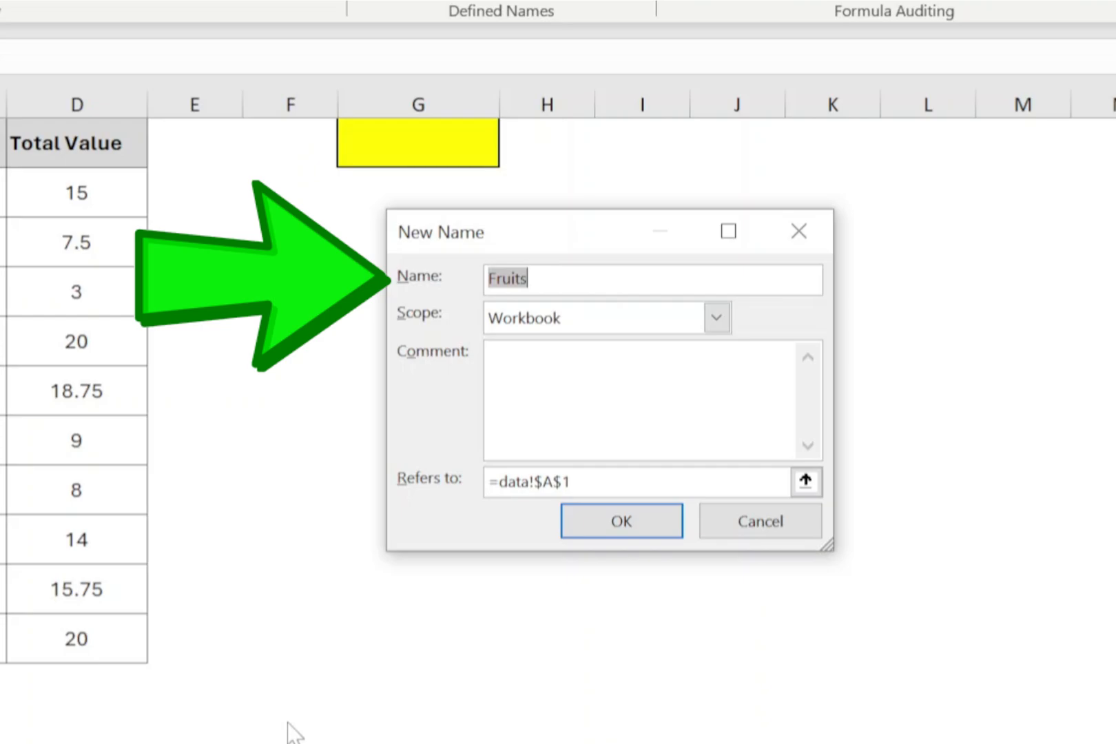
{"action": "type", "text": "F"}
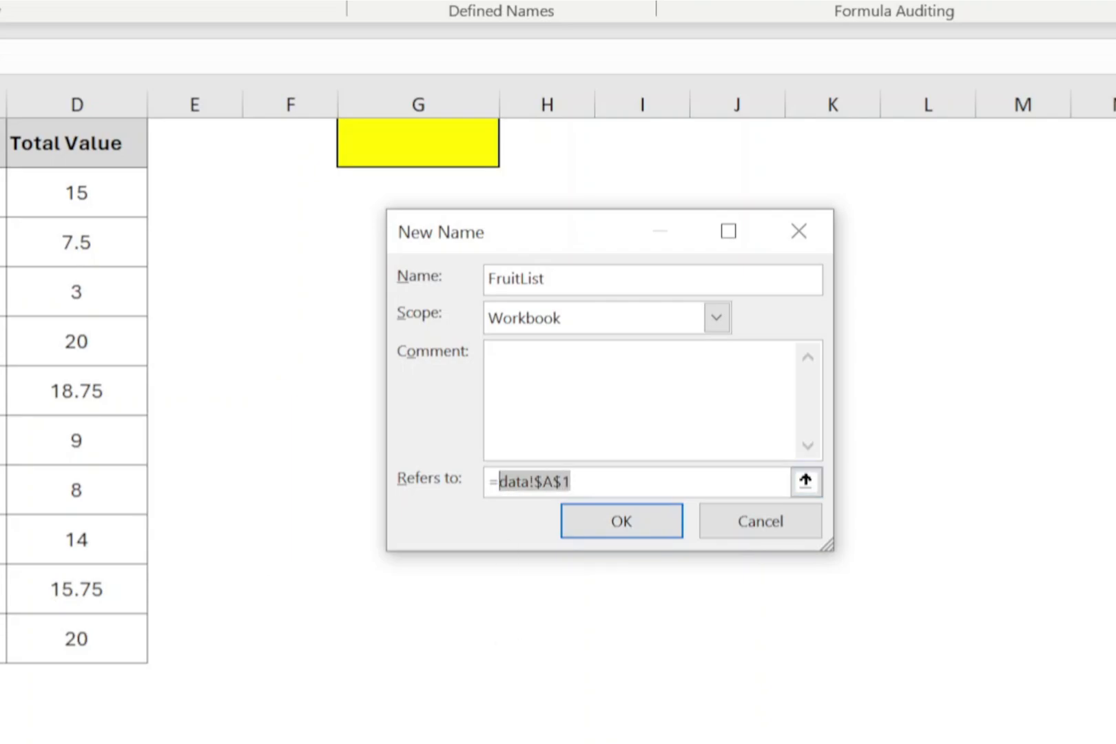
Make FruitList refer to =OFFSET(data!$A$1,0,0,COUNTA(data!$A:$A),1) and save the name.
{"action": "key", "text": "BackSpace"}
{"action": "type", "text": "offset("}
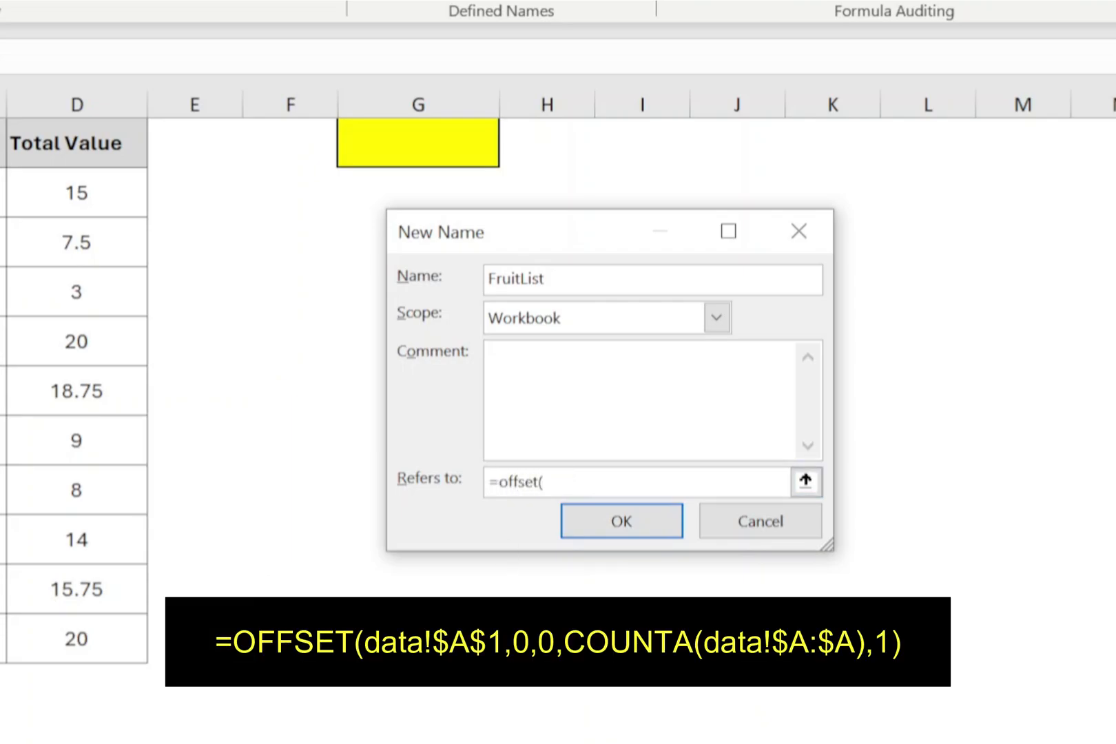
{"action": "left_click", "coordinate": [137, 128]}
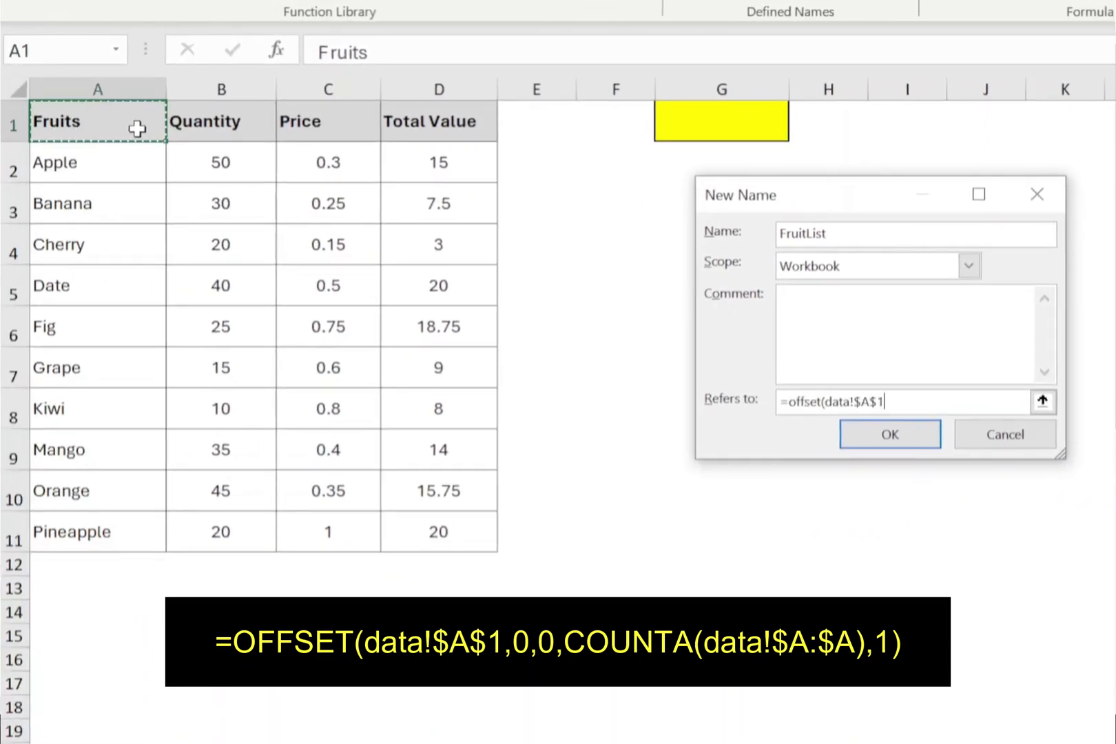
{"action": "type", "text": ",0,0,COUNTA"}
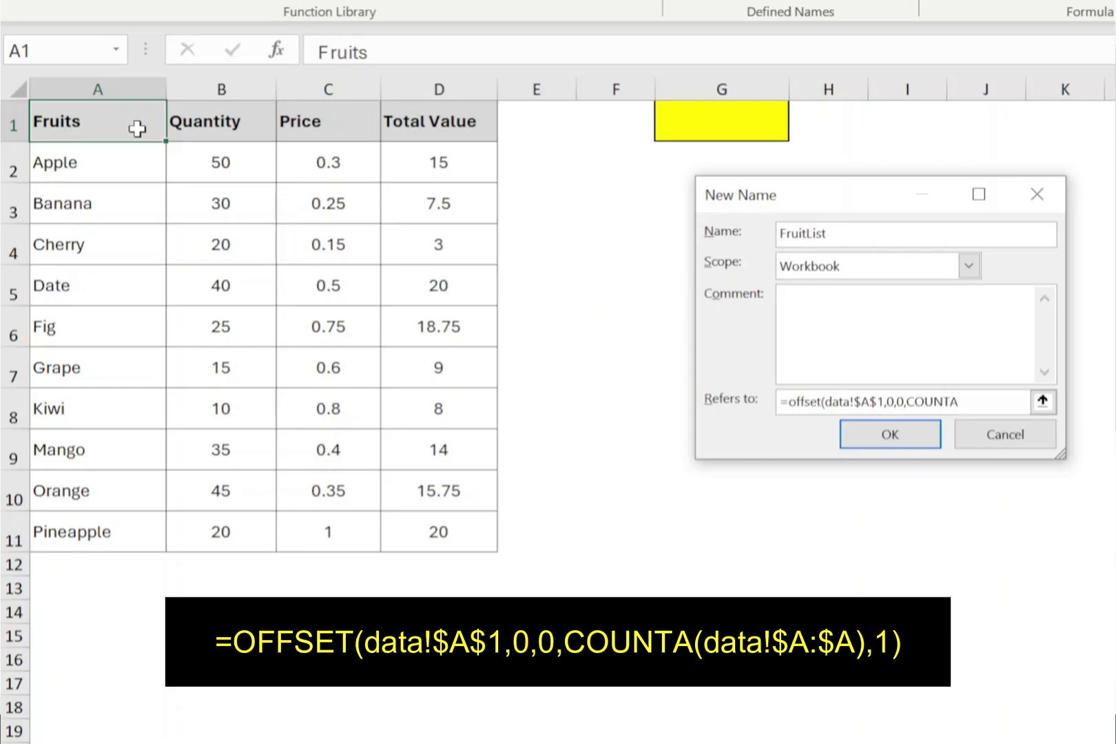
{"action": "type", "text": "("}
{"action": "left_click", "coordinate": [101, 76]}
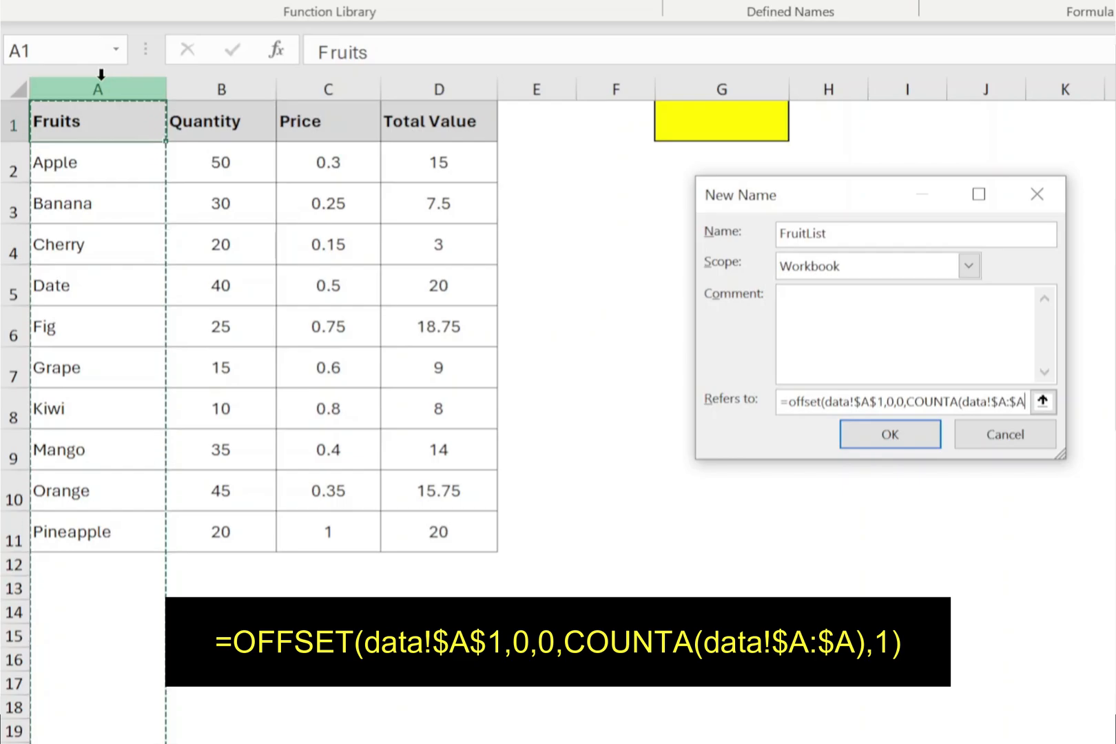
{"action": "type", "text": "),1"}
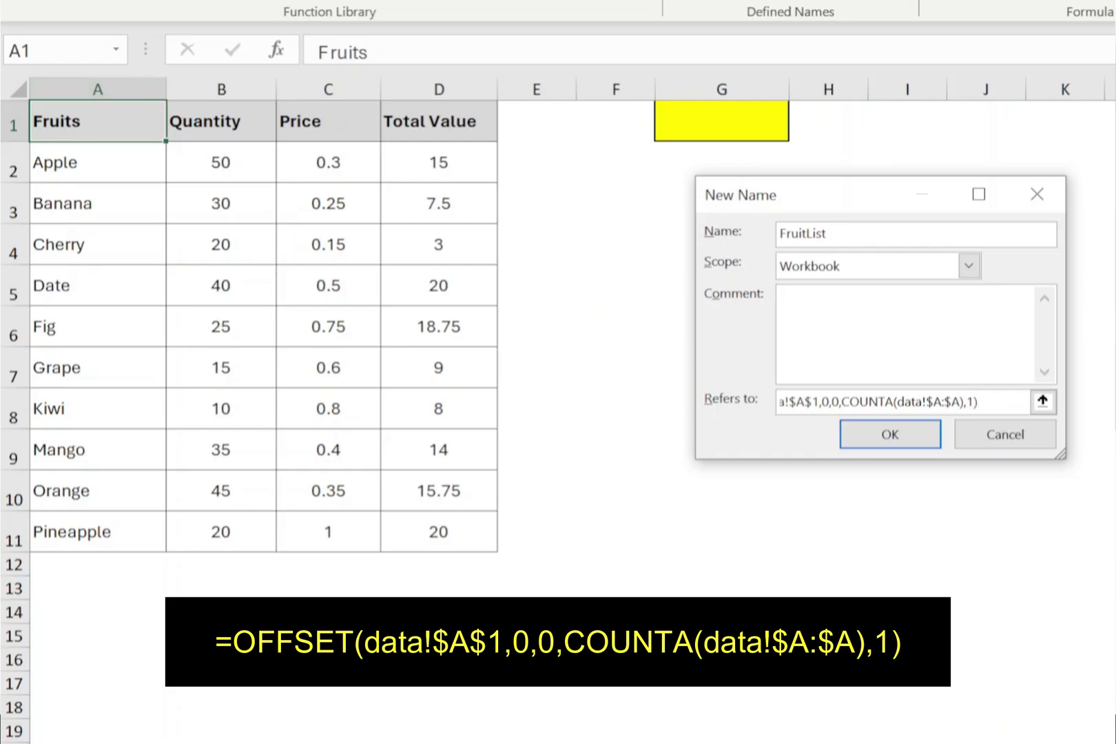
{"action": "left_click", "coordinate": [904, 437]}
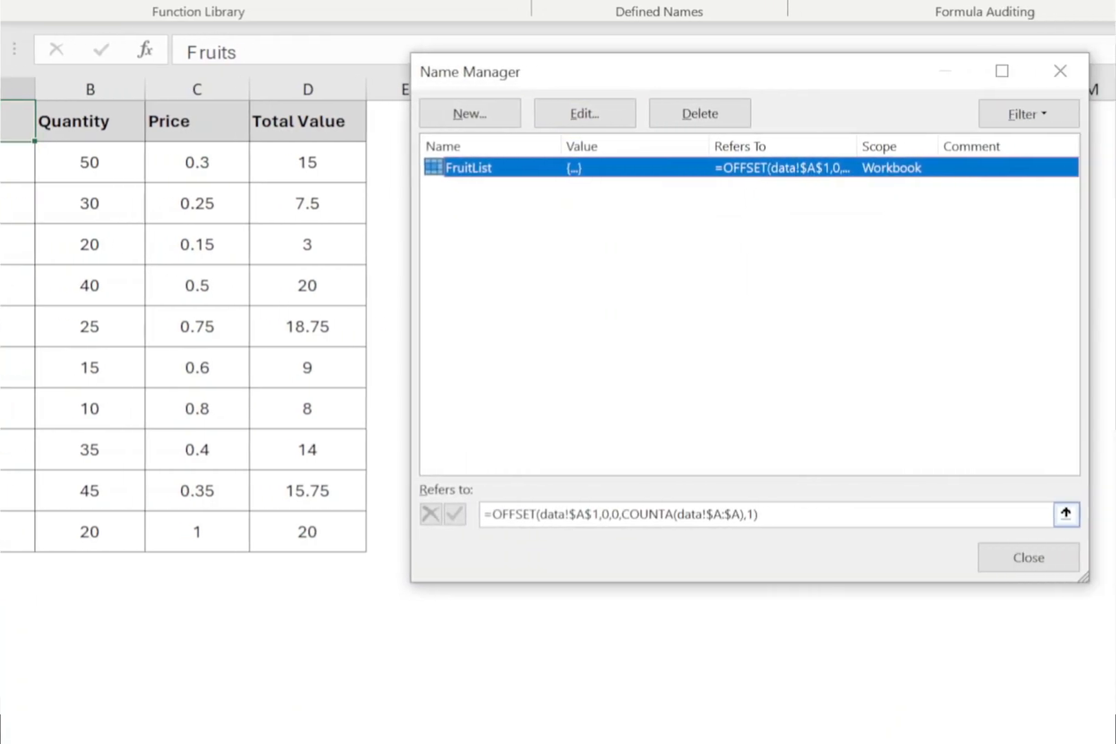
Review the formula that FruitList refers to and close the Name Manager.
{"action": "left_click", "coordinate": [501, 515]}
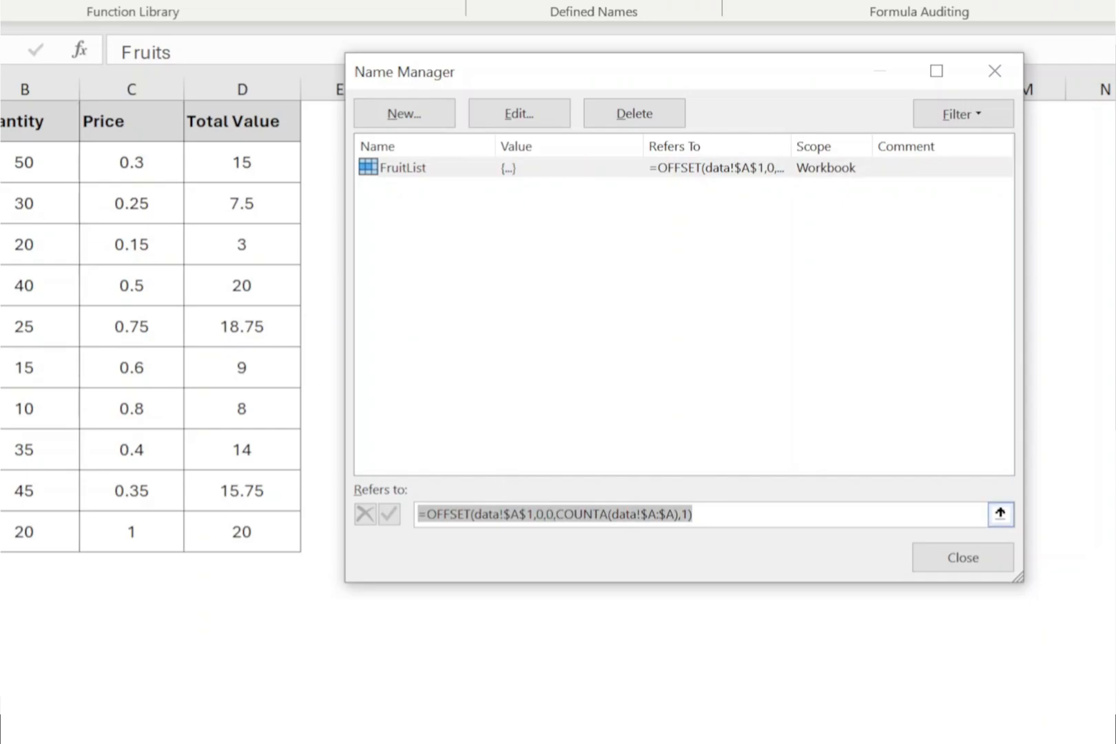
{"action": "left_click", "coordinate": [709, 514]}
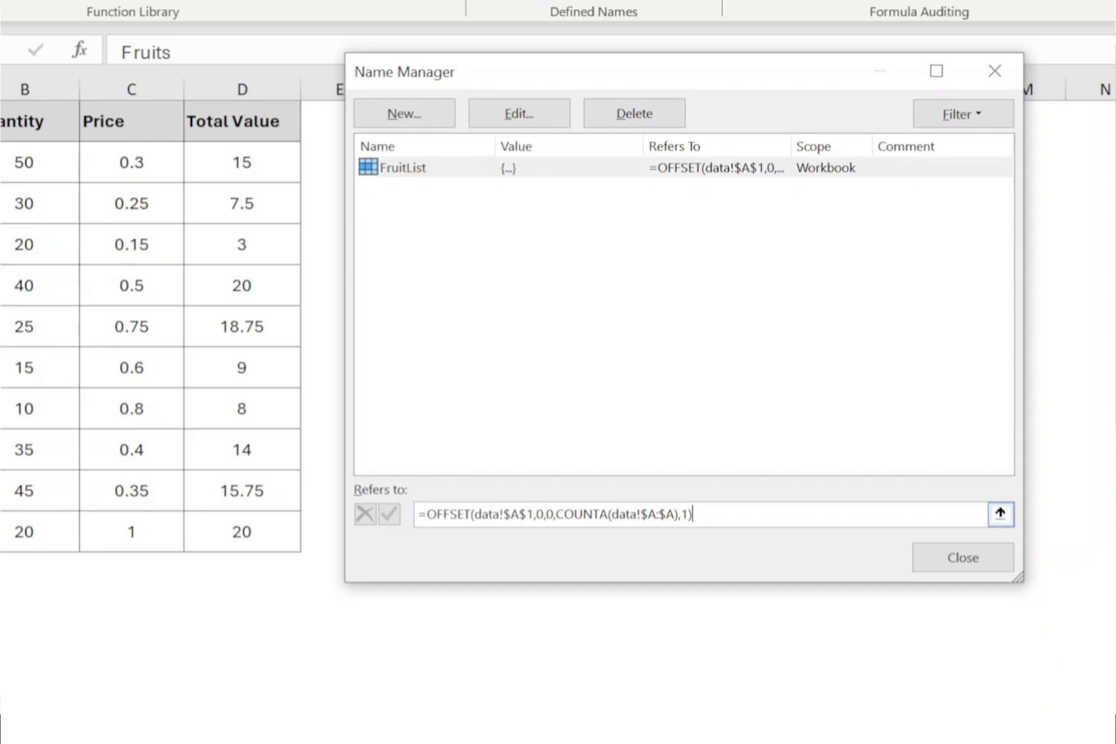
{"action": "left_click", "coordinate": [964, 564]}
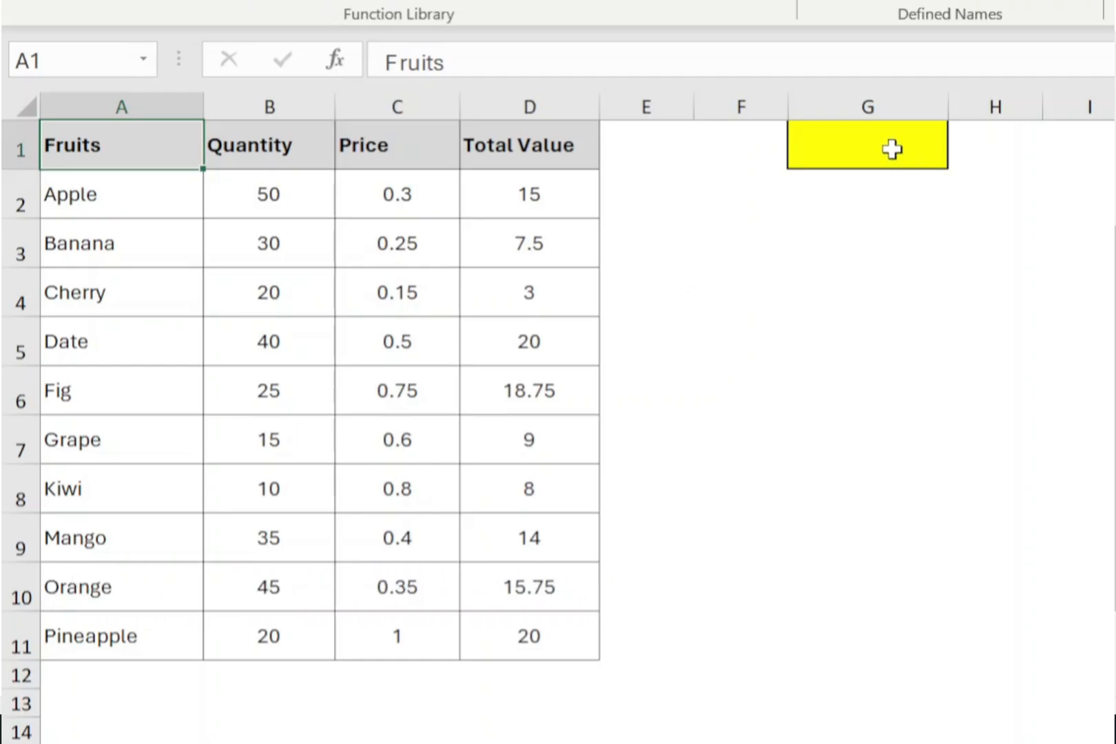
Apply data validation to cell G1 that allows a List with the source =FruitList.
{"action": "left_click", "coordinate": [863, 140]}
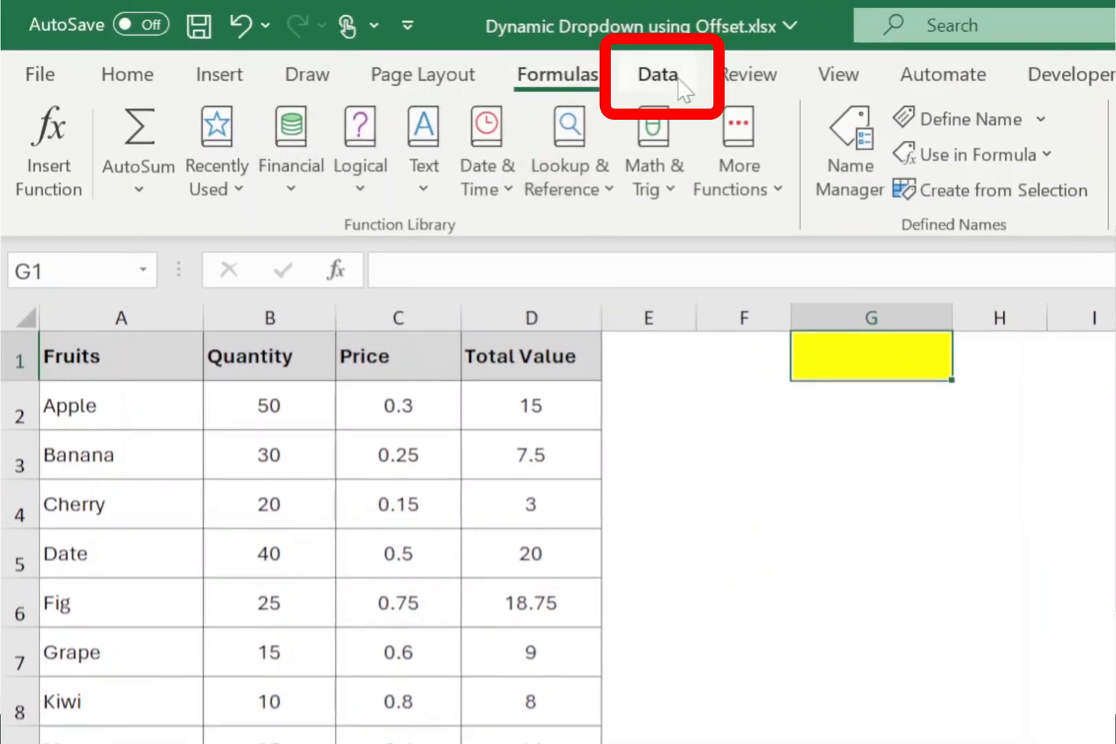
{"action": "left_click", "coordinate": [680, 80]}
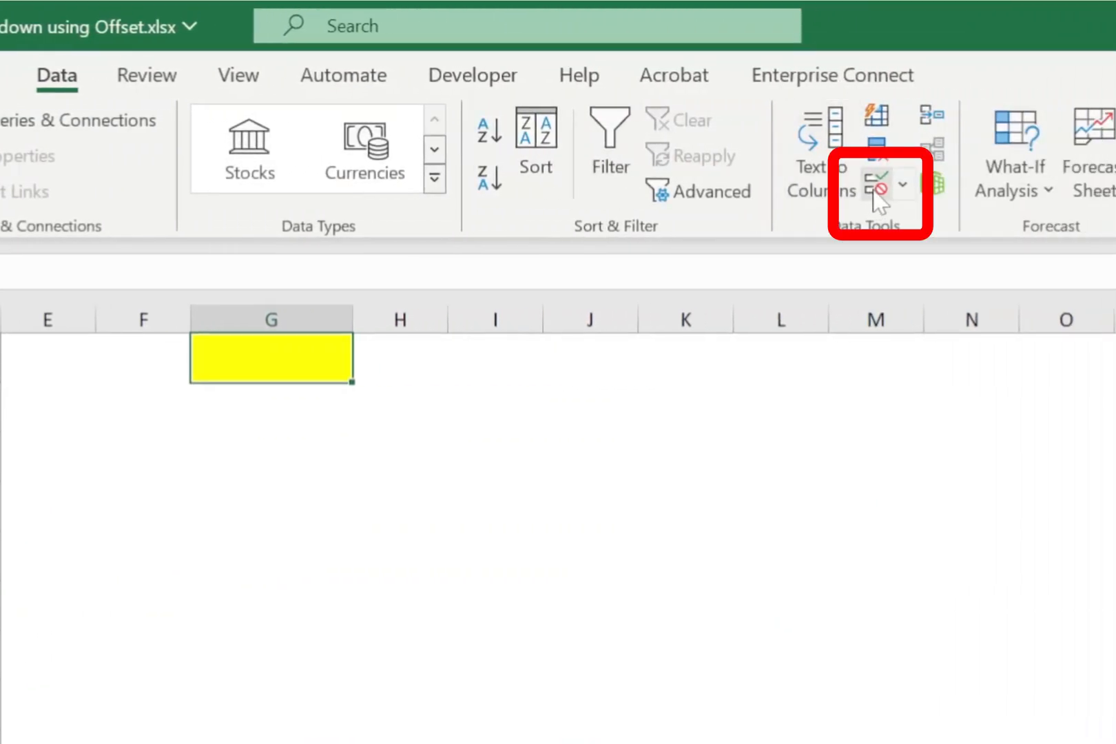
{"action": "left_click", "coordinate": [874, 194]}
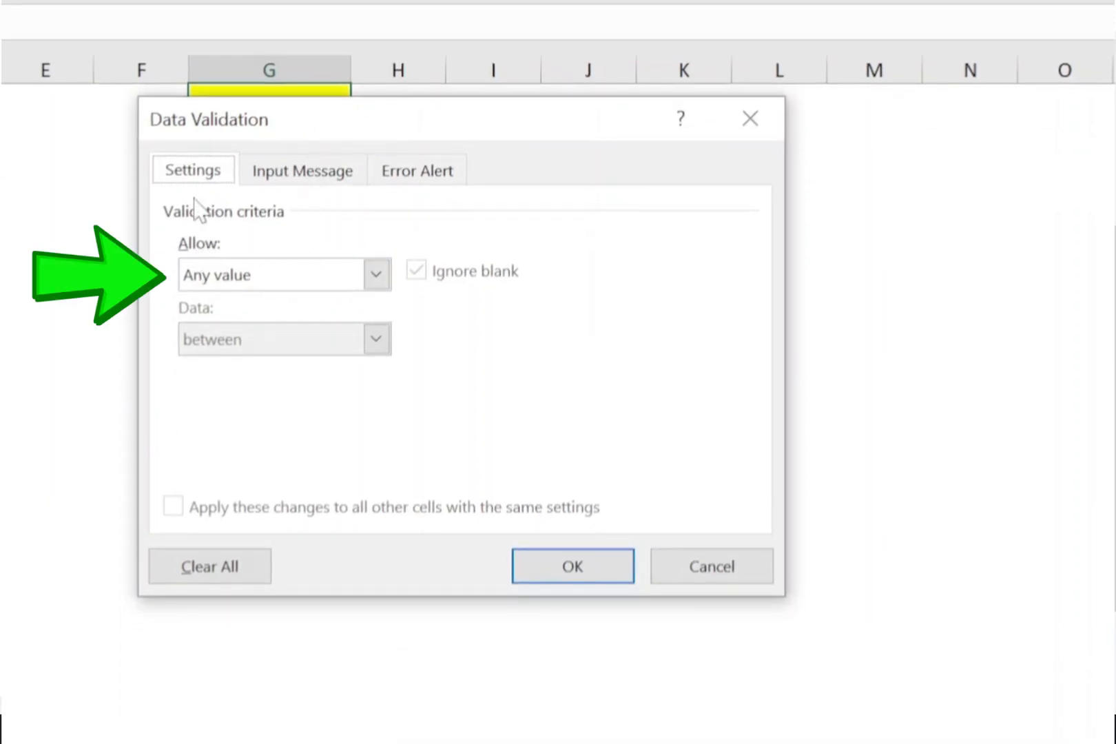
{"action": "left_click", "coordinate": [224, 281]}
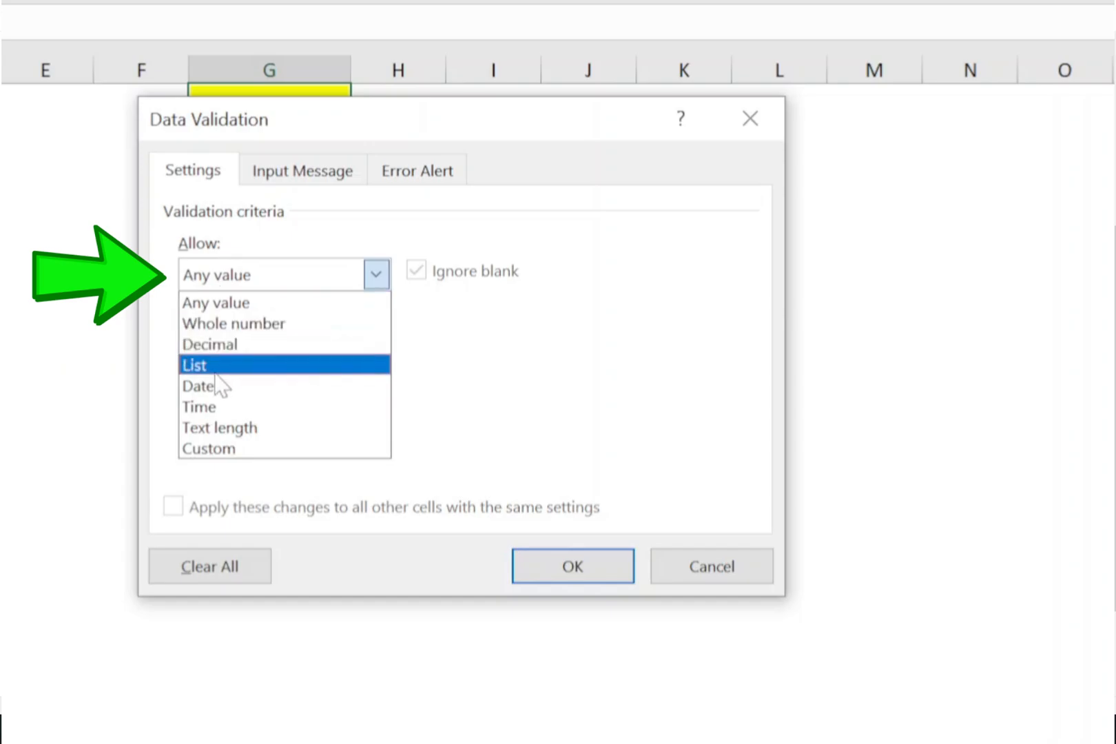
{"action": "left_click", "coordinate": [243, 372]}
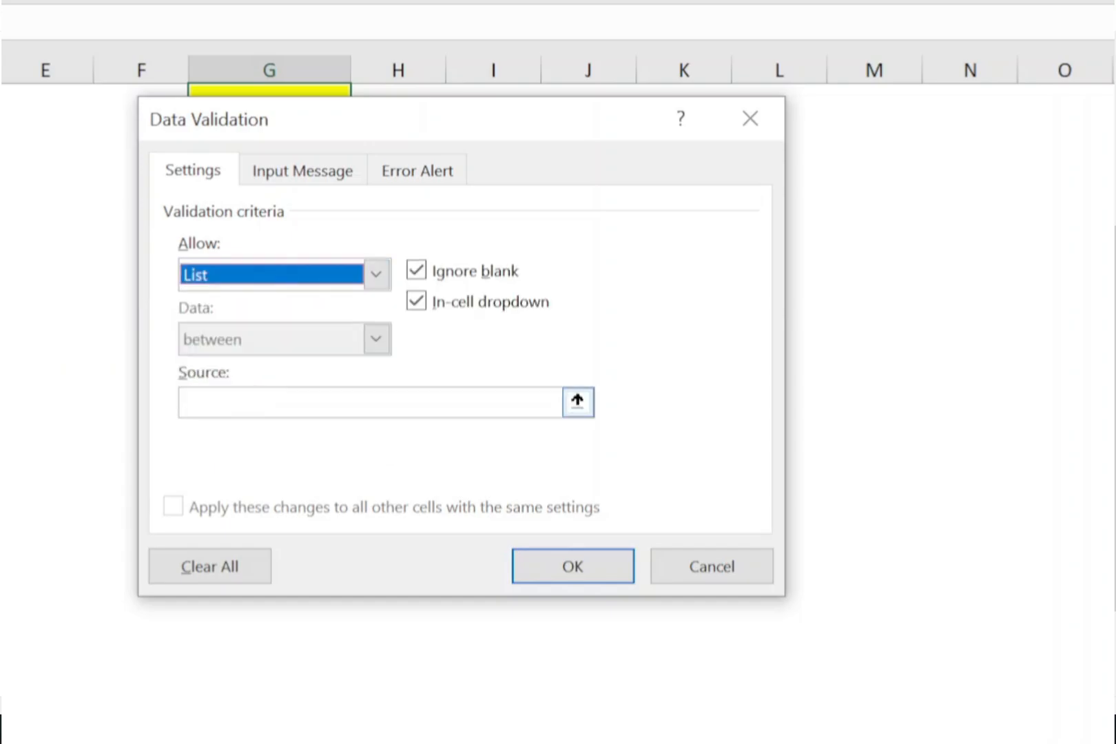
{"action": "left_click", "coordinate": [254, 402]}
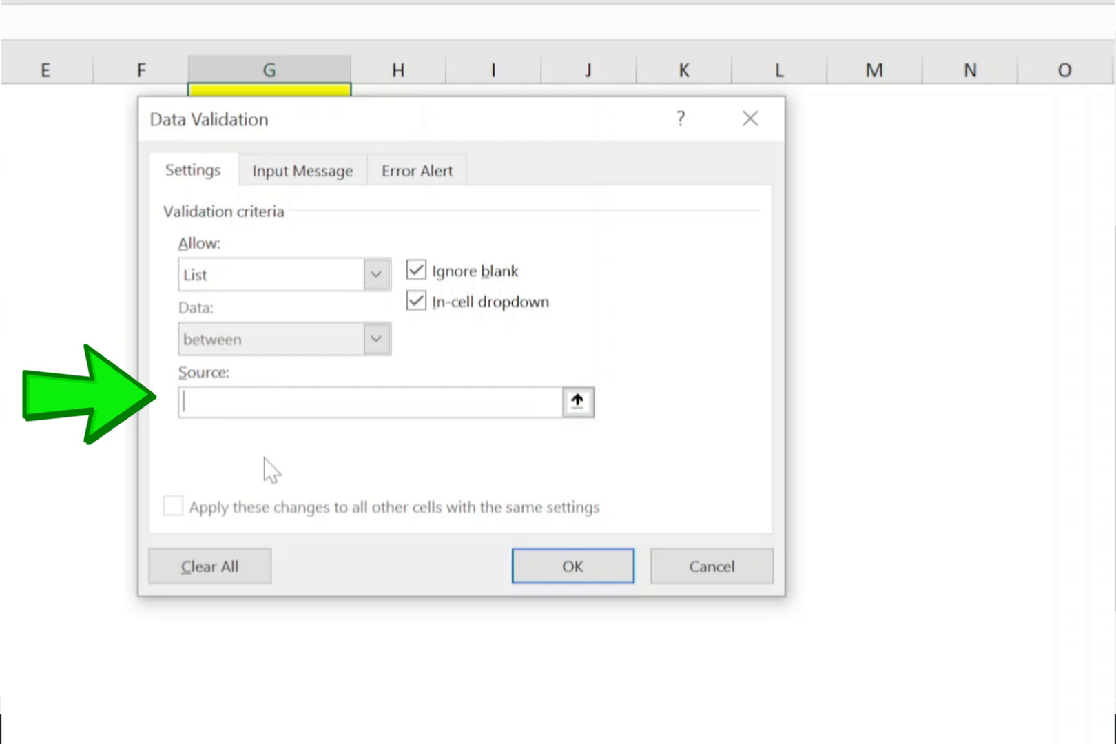
{"action": "type", "text": "=FruitList"}
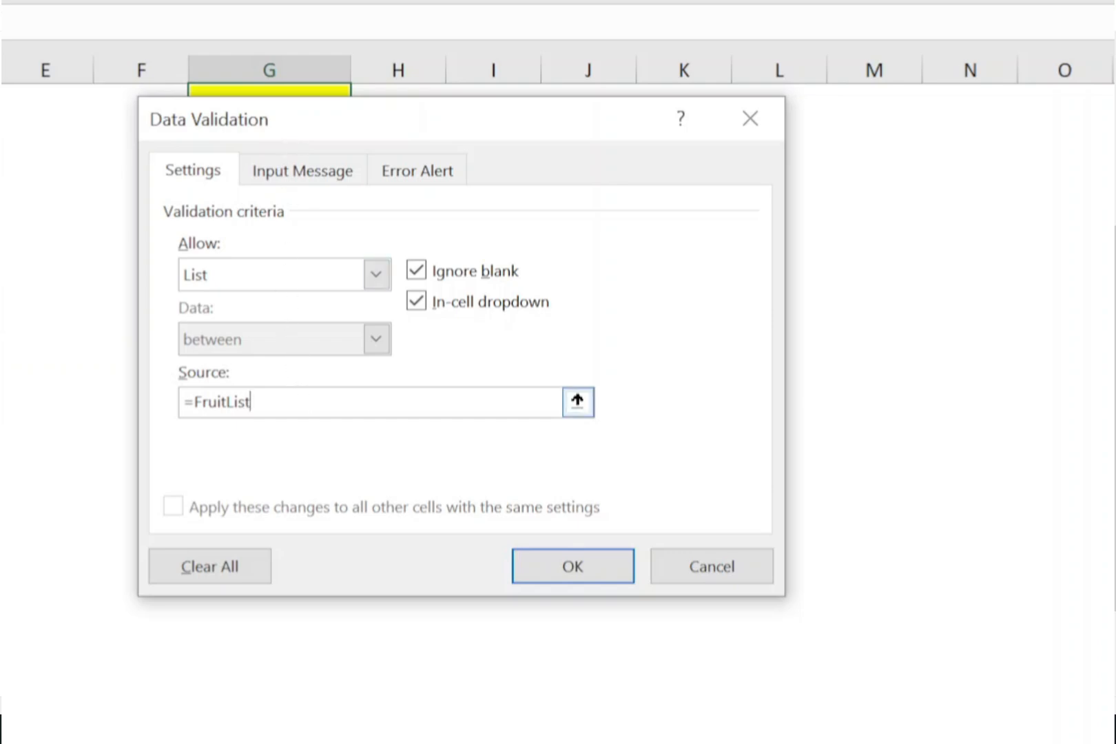
{"action": "left_click", "coordinate": [573, 563]}
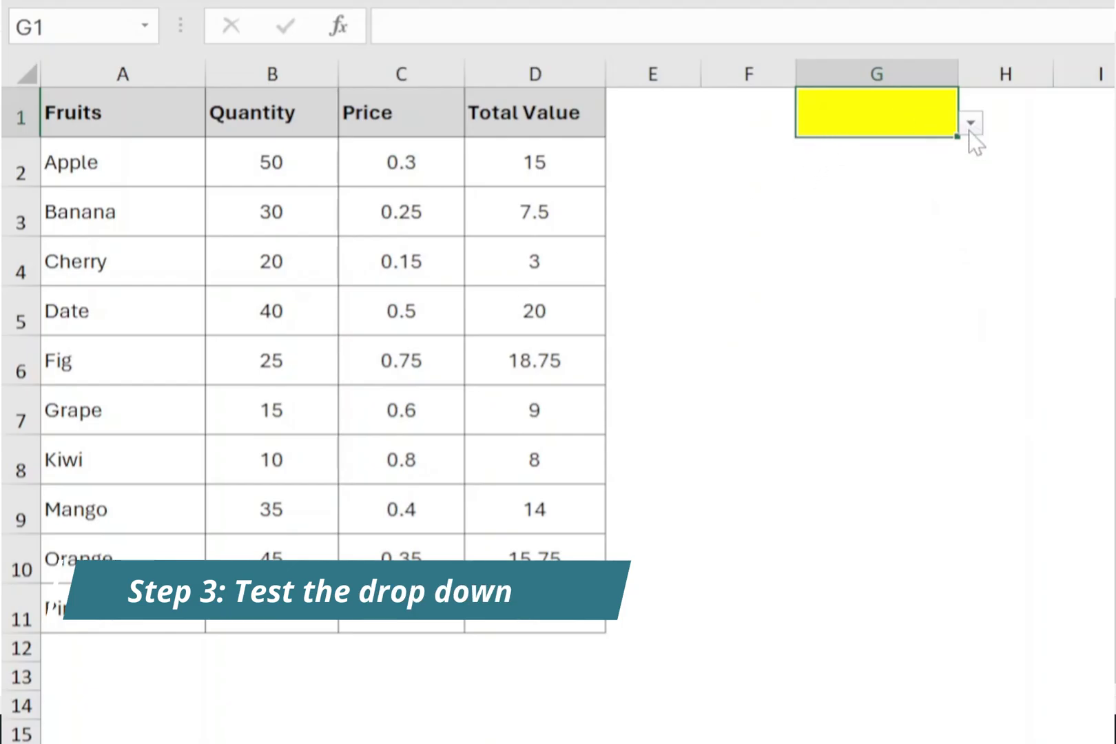
Test the dropdown in cell G1 by choosing Cherry and changing the selection to Kiwi.
{"action": "left_click", "coordinate": [971, 124]}
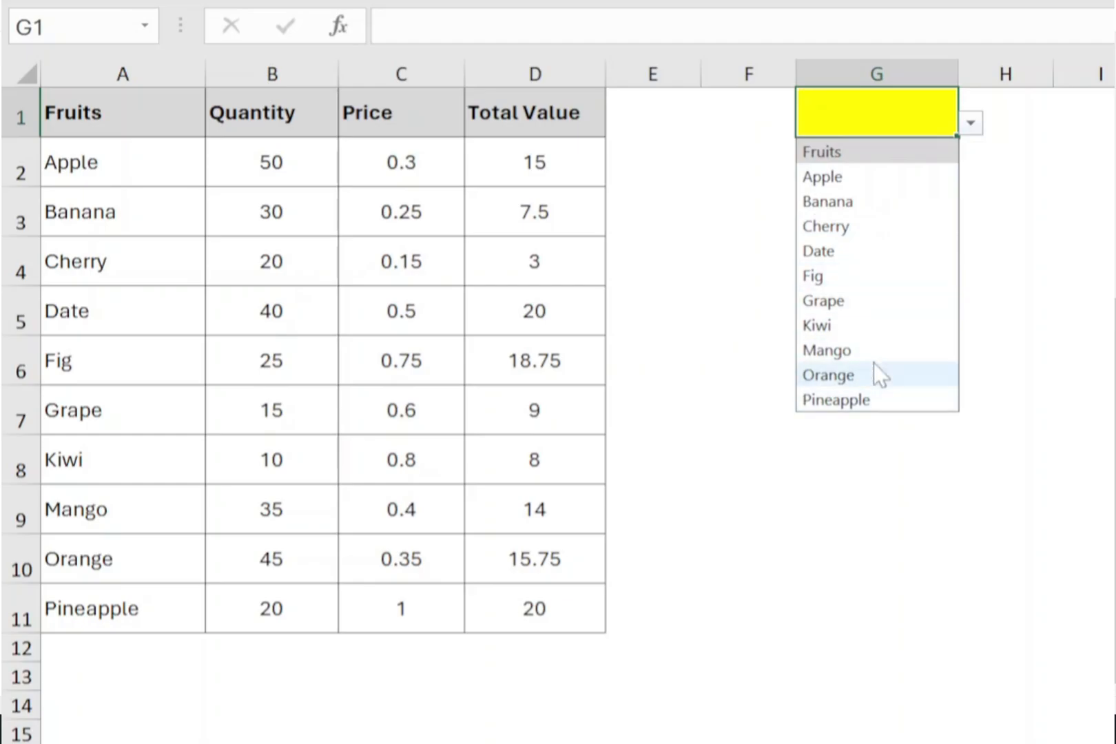
{"action": "left_click", "coordinate": [853, 234]}
{"action": "left_click", "coordinate": [970, 124]}
{"action": "left_click", "coordinate": [819, 325]}
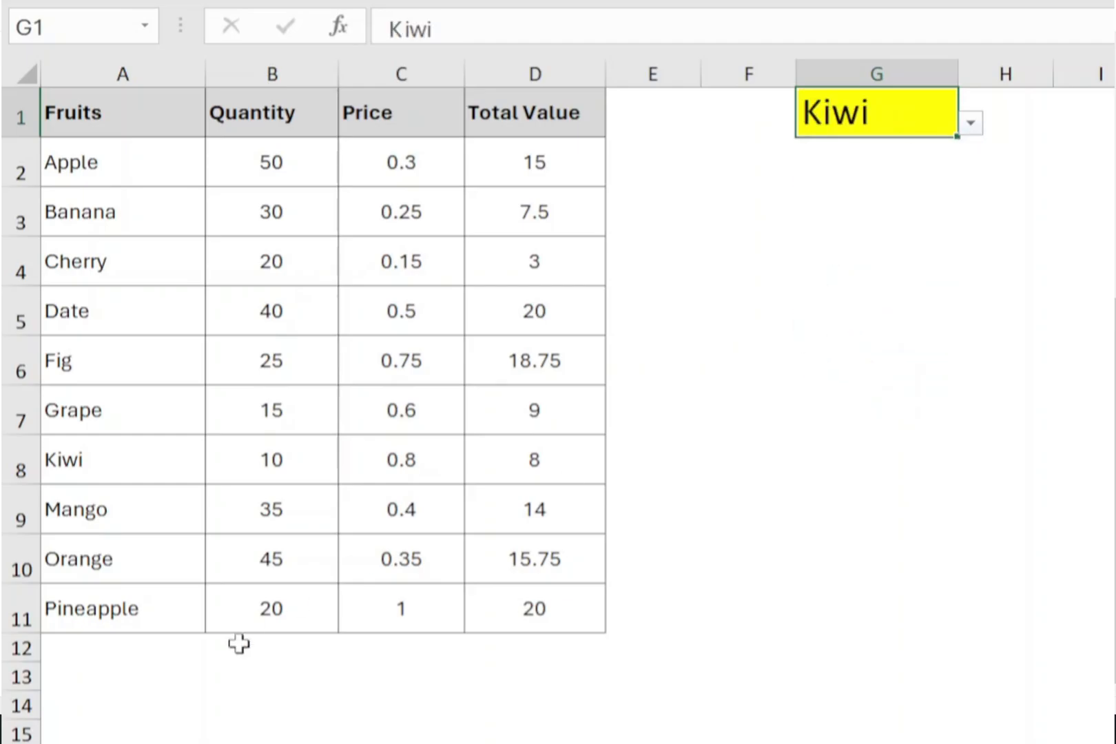
Add Papaya below Pineapple in the Fruits table with a quantity of 1 and a price of 2.
{"action": "left_click", "coordinate": [106, 660]}
{"action": "type", "text": "Papaa"}
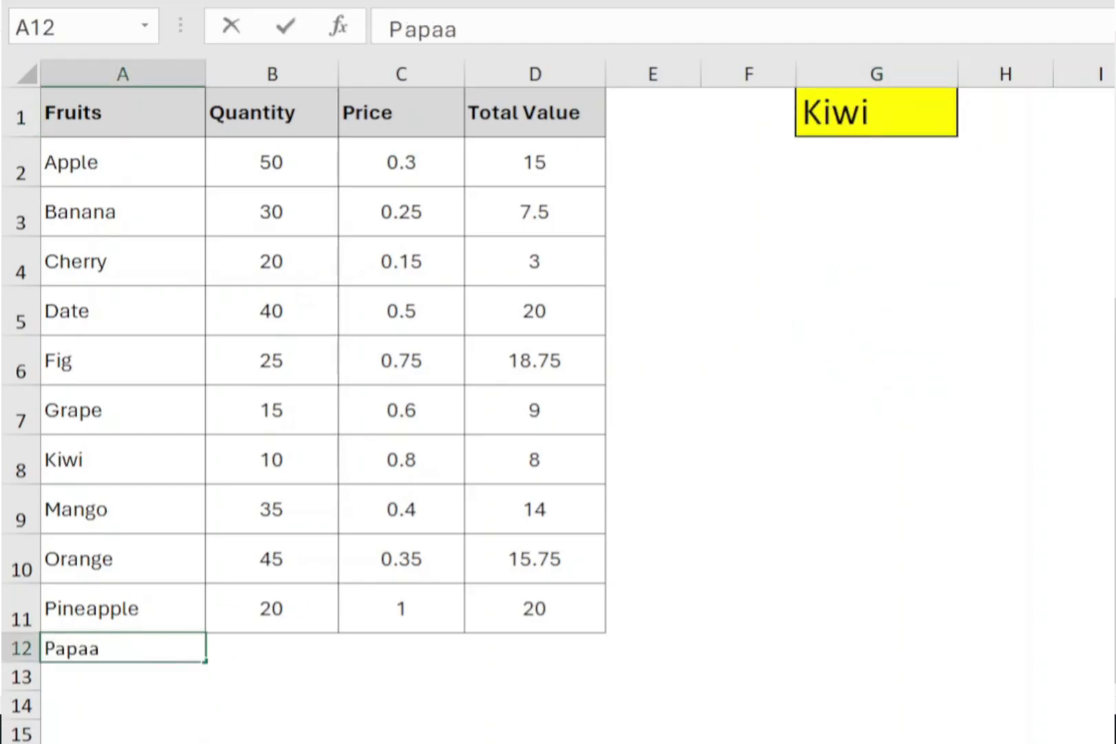
{"action": "key", "text": "BackSpace"}
{"action": "type", "text": "ya"}
{"action": "key", "text": "Tab"}
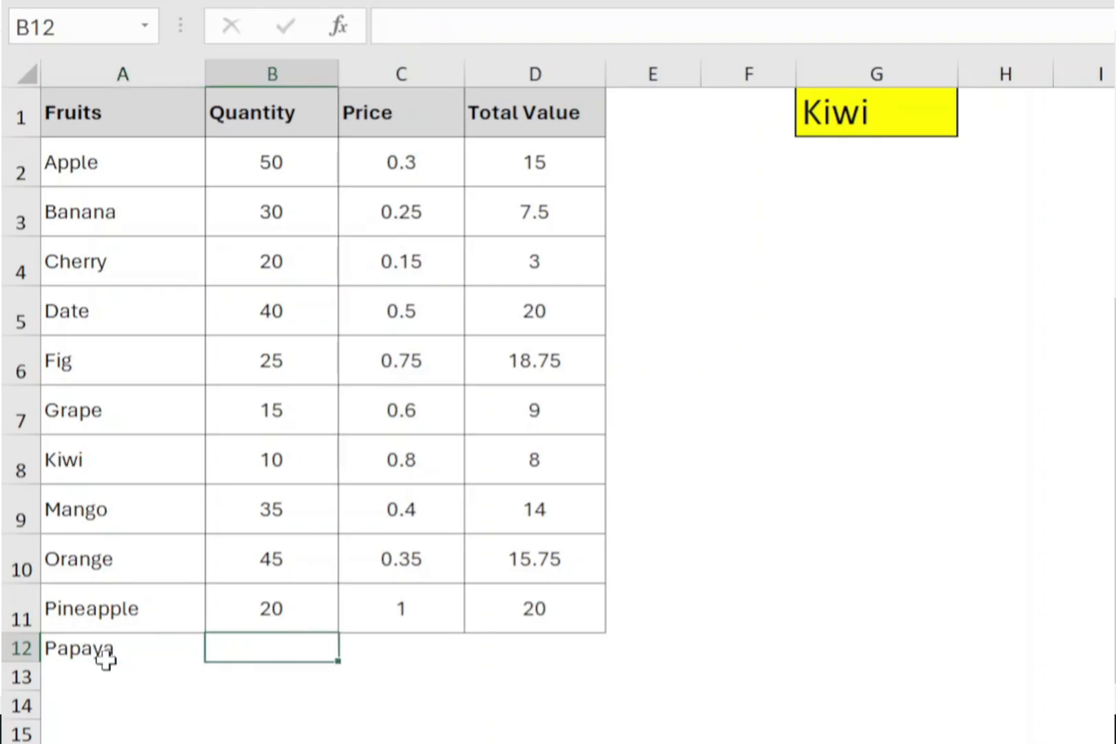
{"action": "type", "text": "1"}
{"action": "key", "text": "Tab"}
{"action": "type", "text": "2"}
{"action": "key", "text": "Tab"}
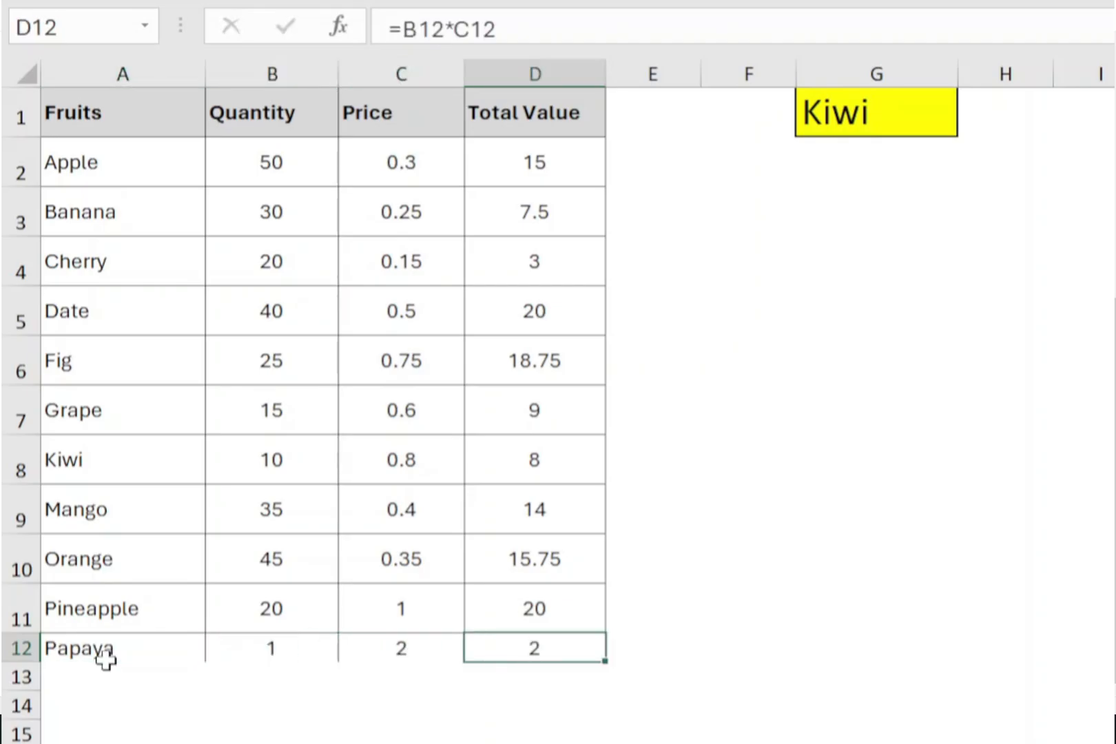
Choose the newly added Papaya from the dropdown in cell G1.
{"action": "left_click", "coordinate": [854, 121]}
{"action": "left_click", "coordinate": [970, 122]}
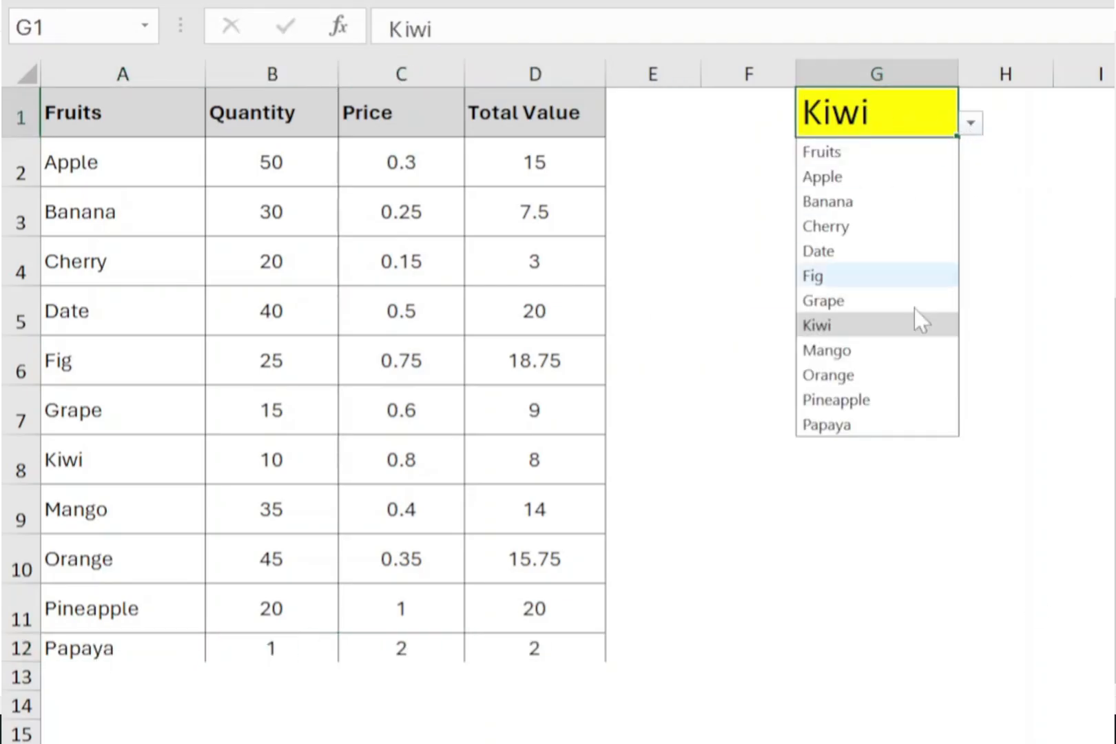
{"action": "left_click", "coordinate": [880, 423]}
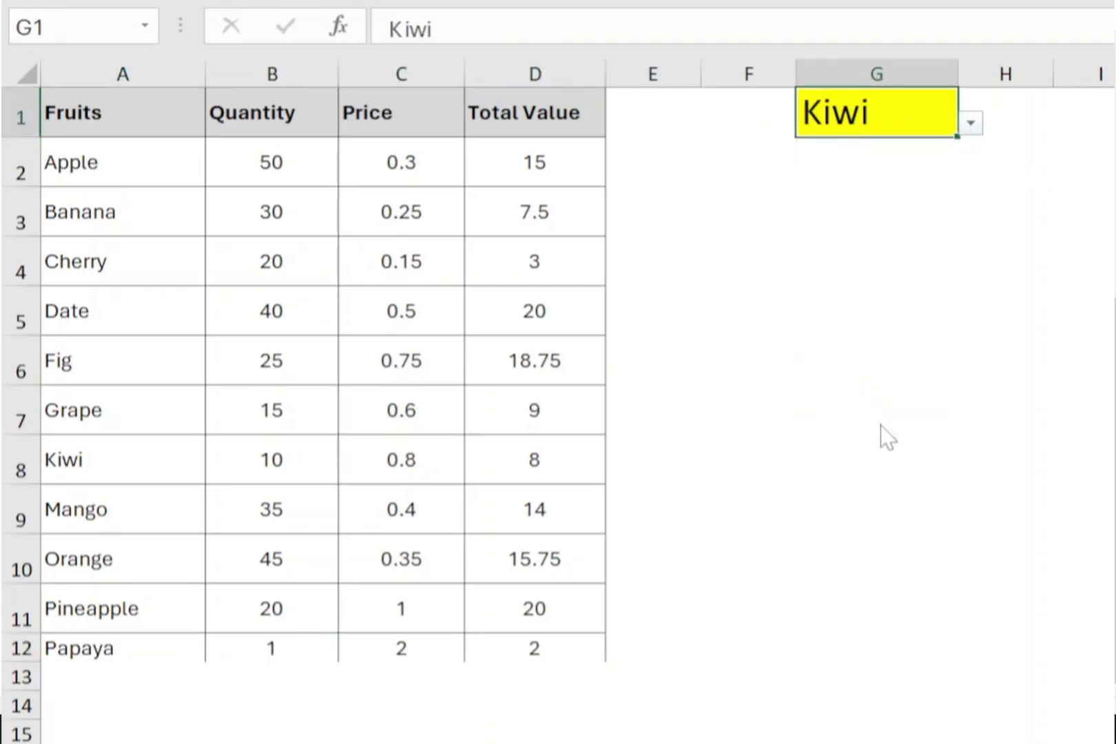
Delete the entire Grape row and choose Date from the dropdown in cell G1.
{"action": "left_click", "coordinate": [13, 415]}
{"action": "key", "text": "ctrl+minus"}
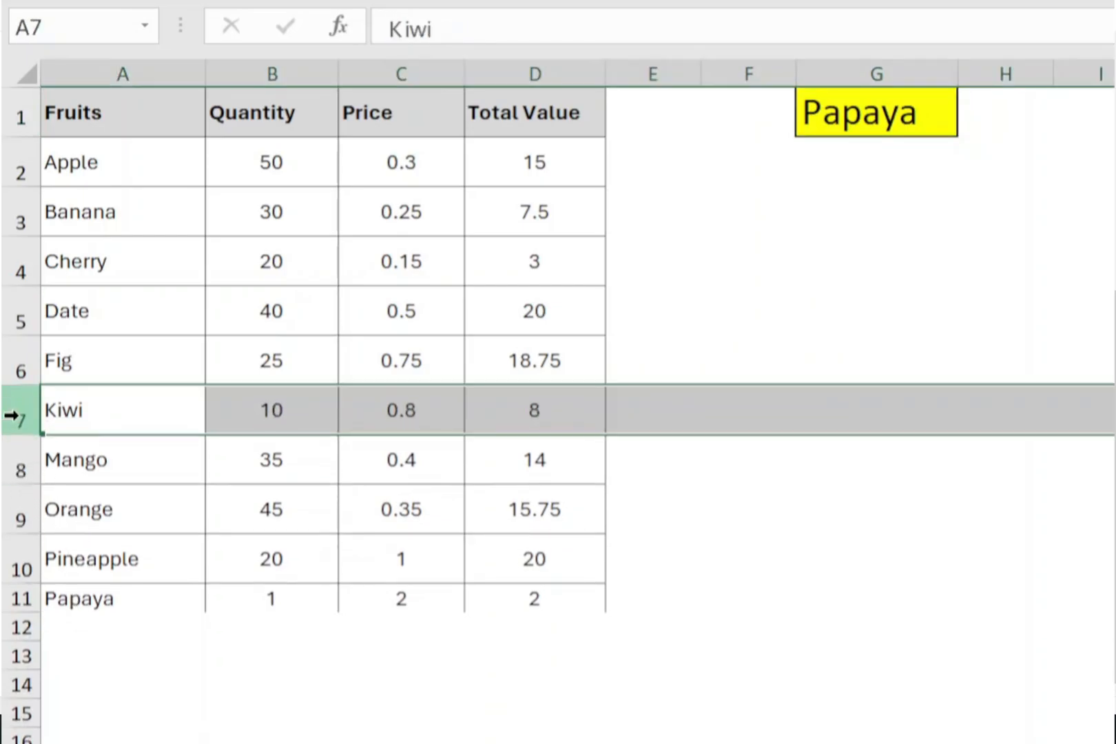
{"action": "left_click", "coordinate": [844, 112]}
{"action": "left_click", "coordinate": [971, 124]}
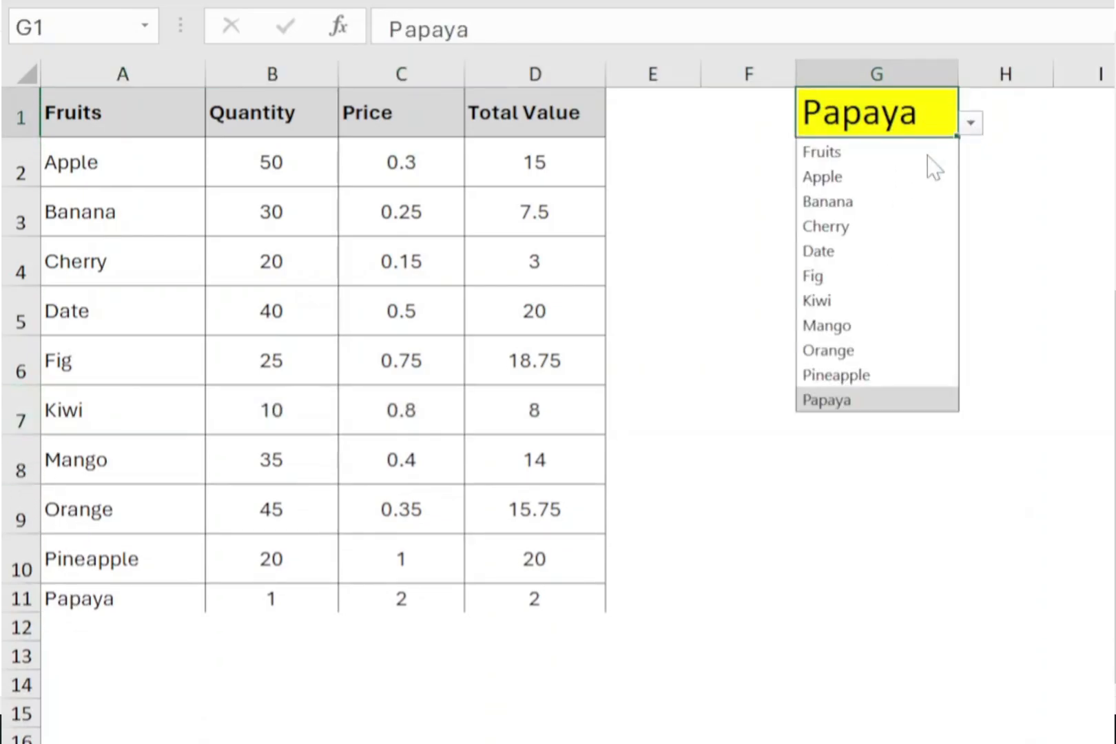
{"action": "left_click", "coordinate": [877, 251]}
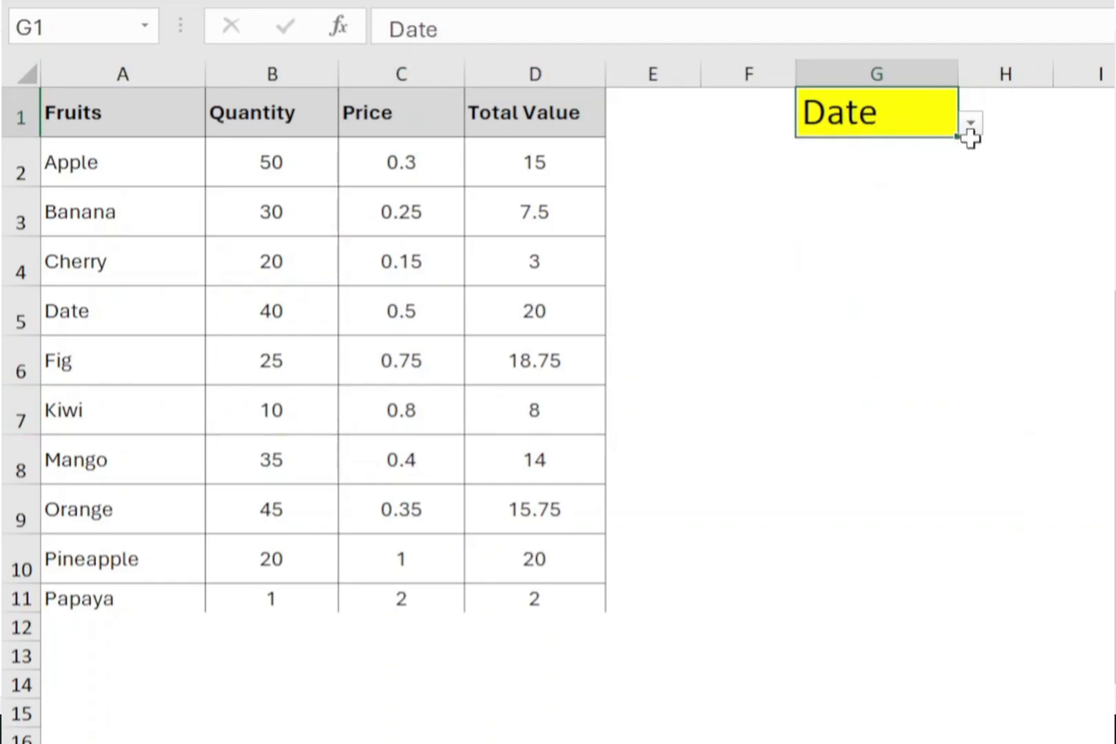
Test the dropdown in cell G1 further by choosing Mango, Fruits and finally Pineapple.
{"action": "left_click", "coordinate": [968, 126]}
{"action": "left_click", "coordinate": [896, 325]}
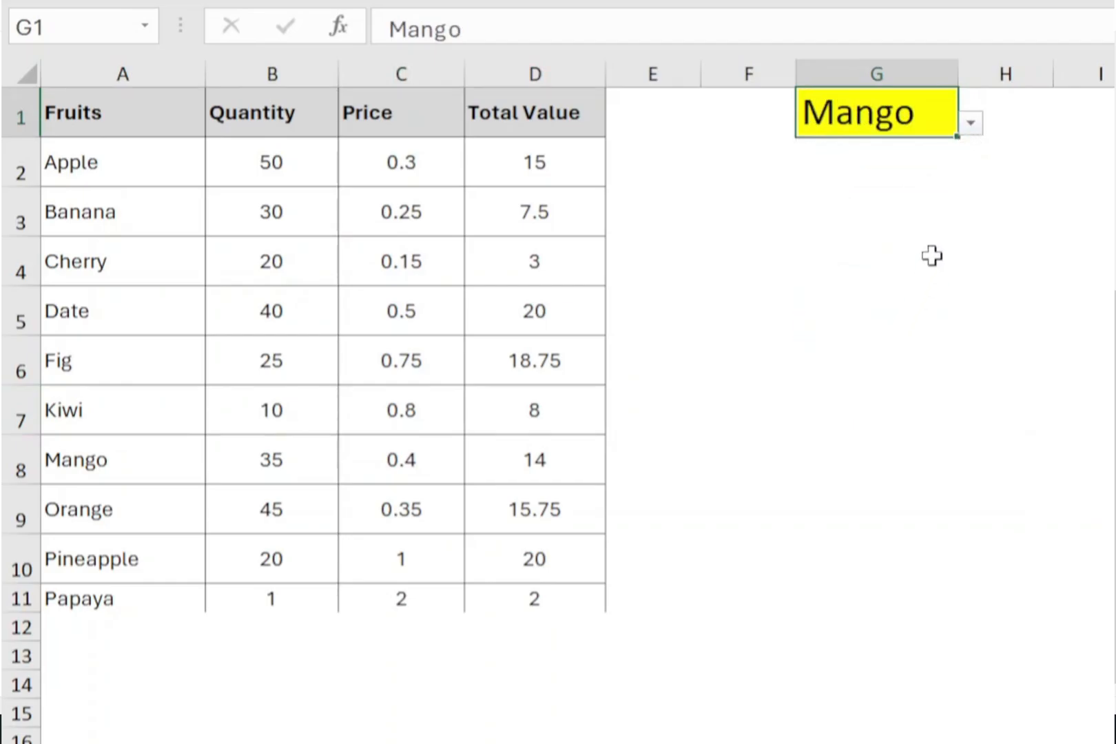
{"action": "left_click", "coordinate": [971, 124]}
{"action": "left_click", "coordinate": [928, 153]}
{"action": "left_click", "coordinate": [971, 126]}
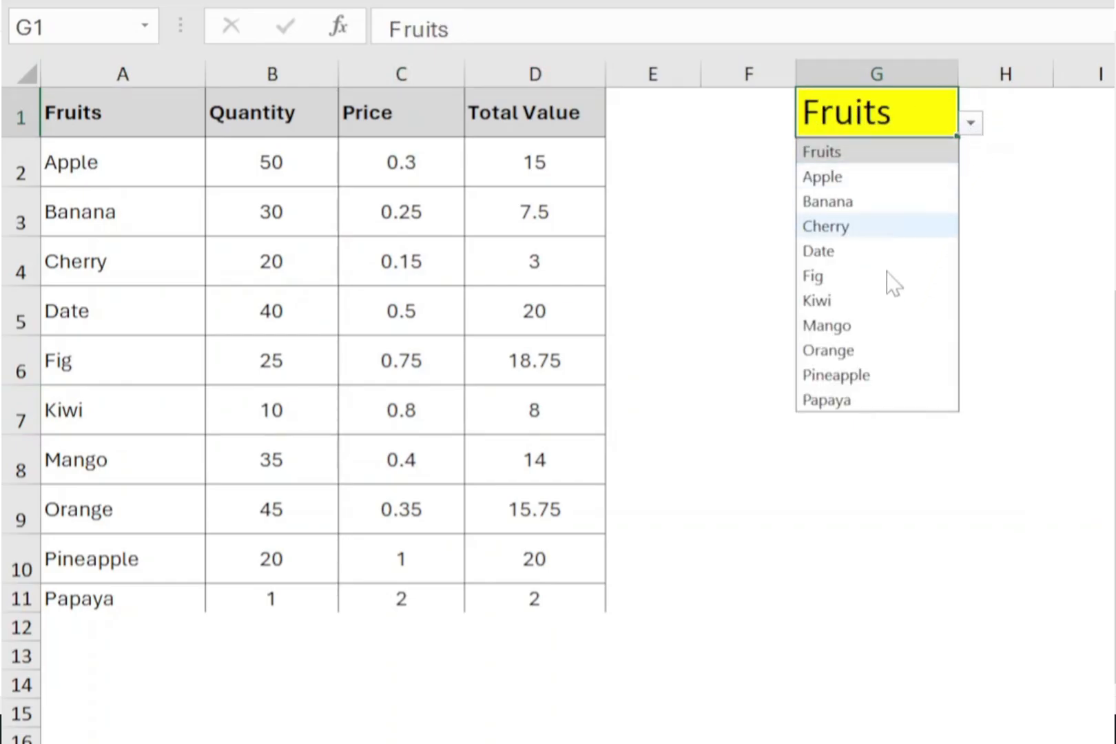
{"action": "left_click", "coordinate": [878, 375]}
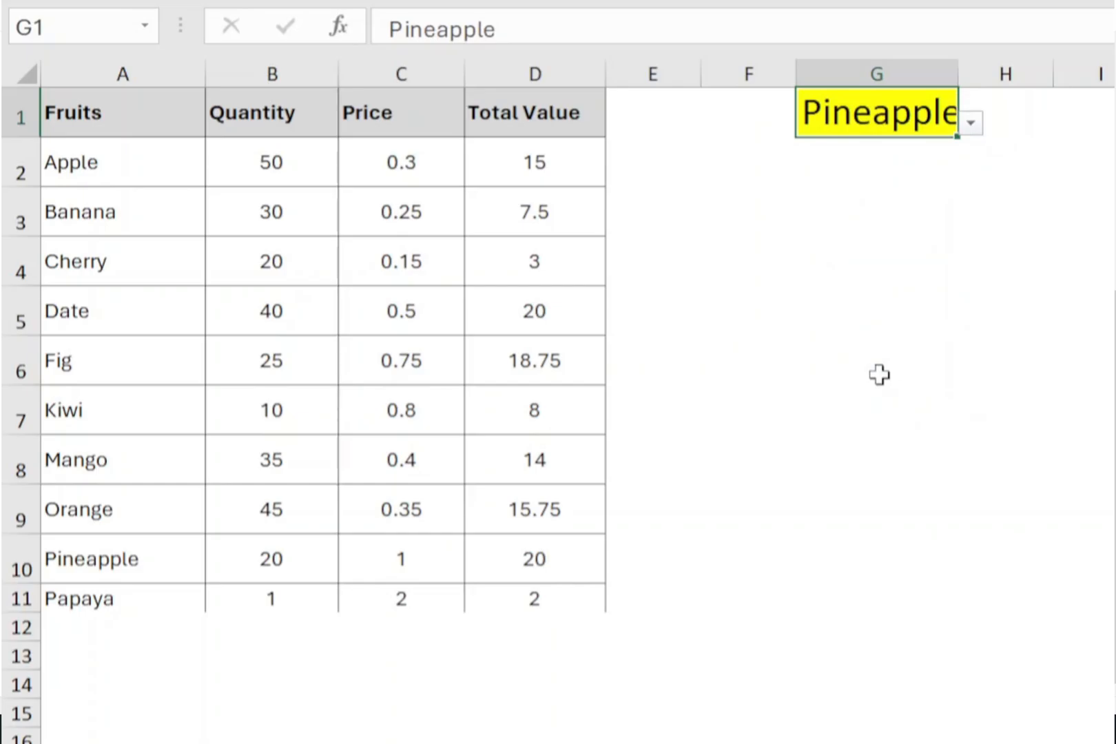